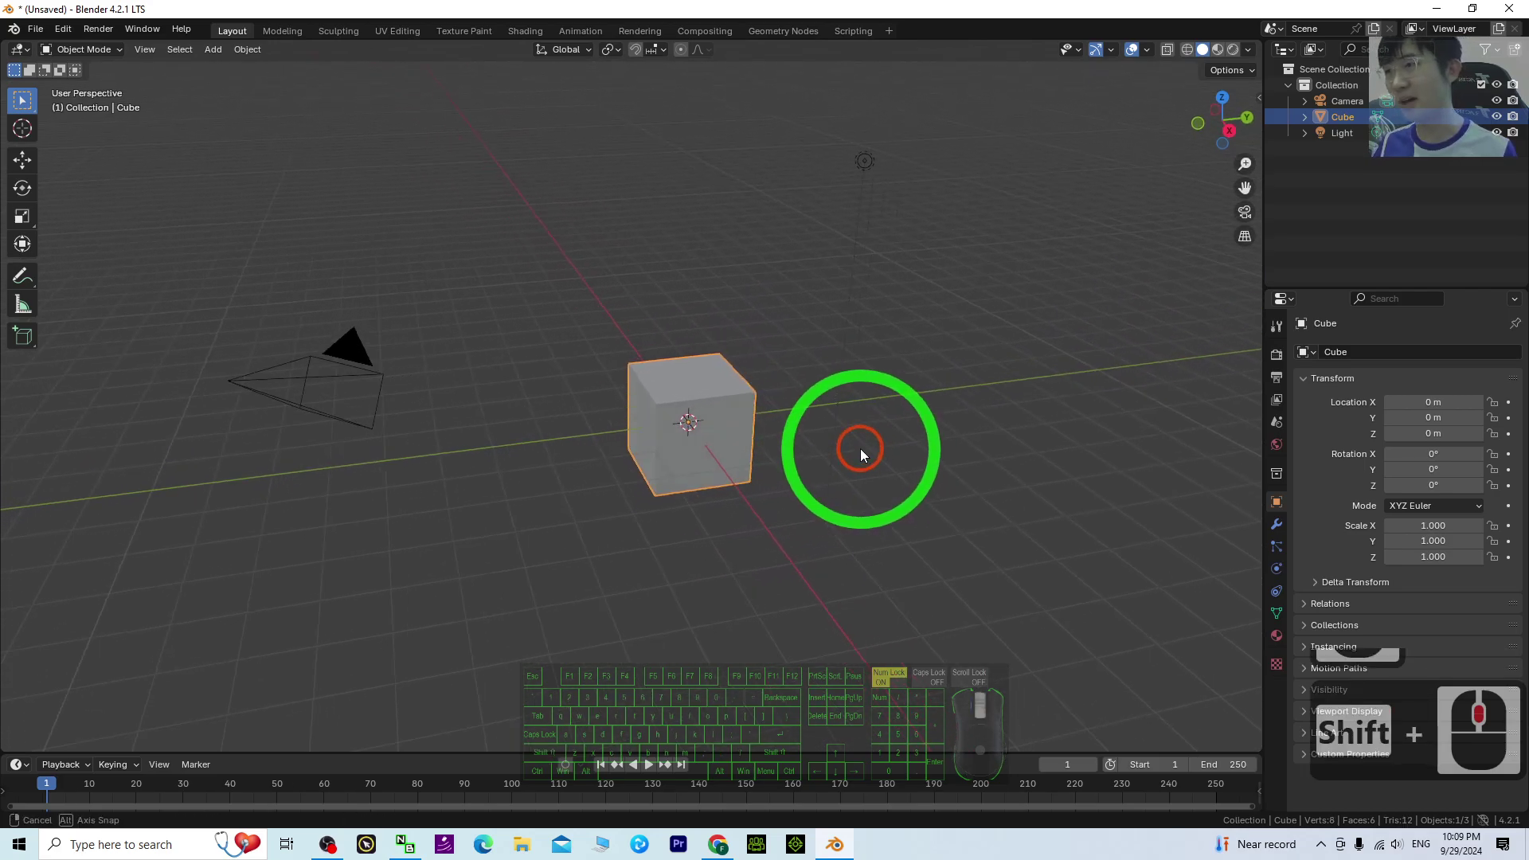
Step: Select and delete the default cube, camera and light
click(810, 488)
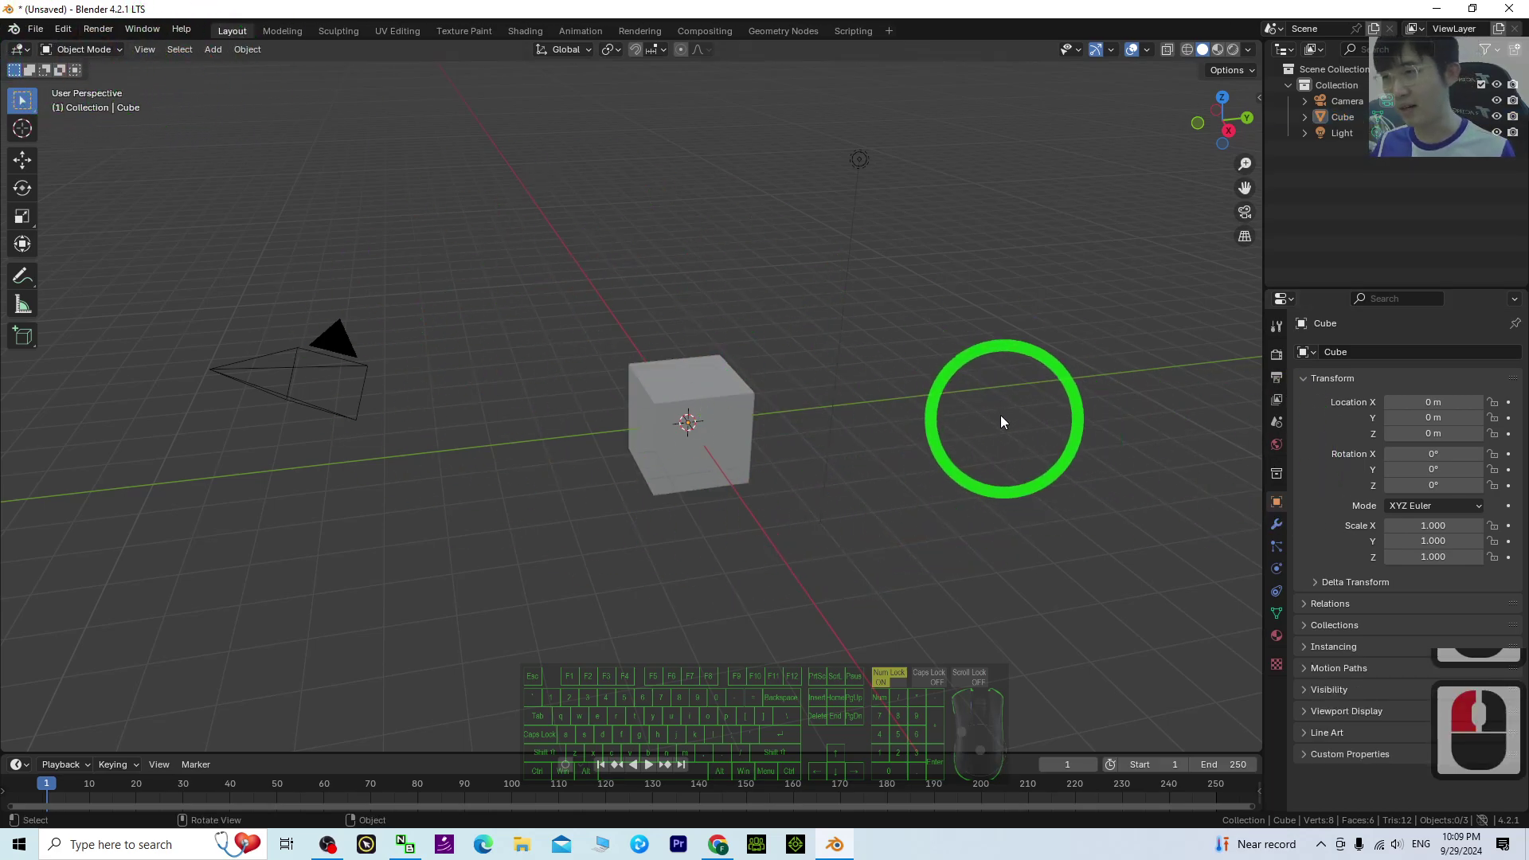
key(a)
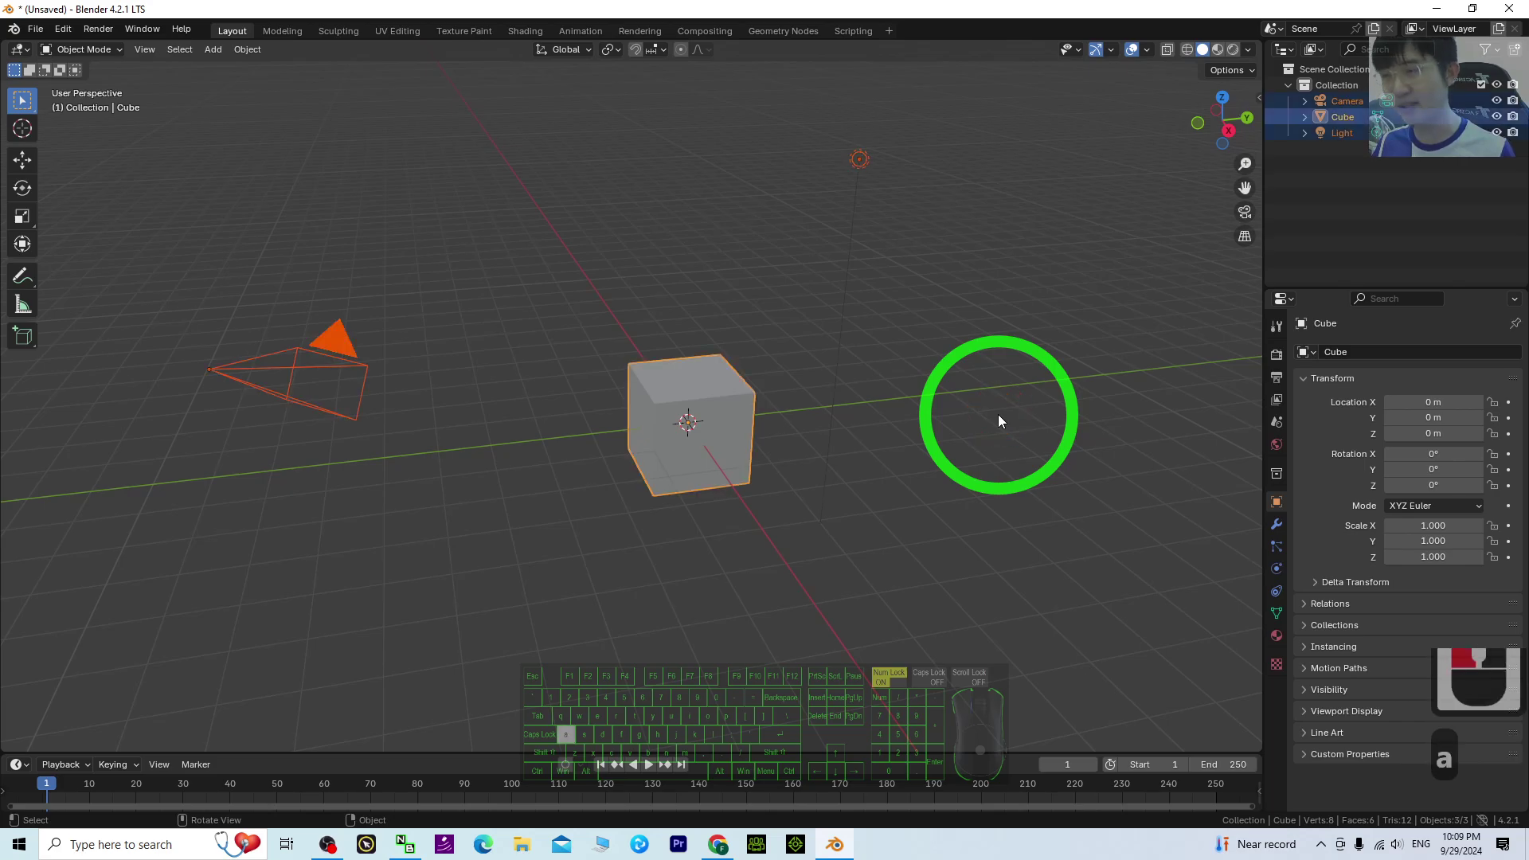
key(Delete)
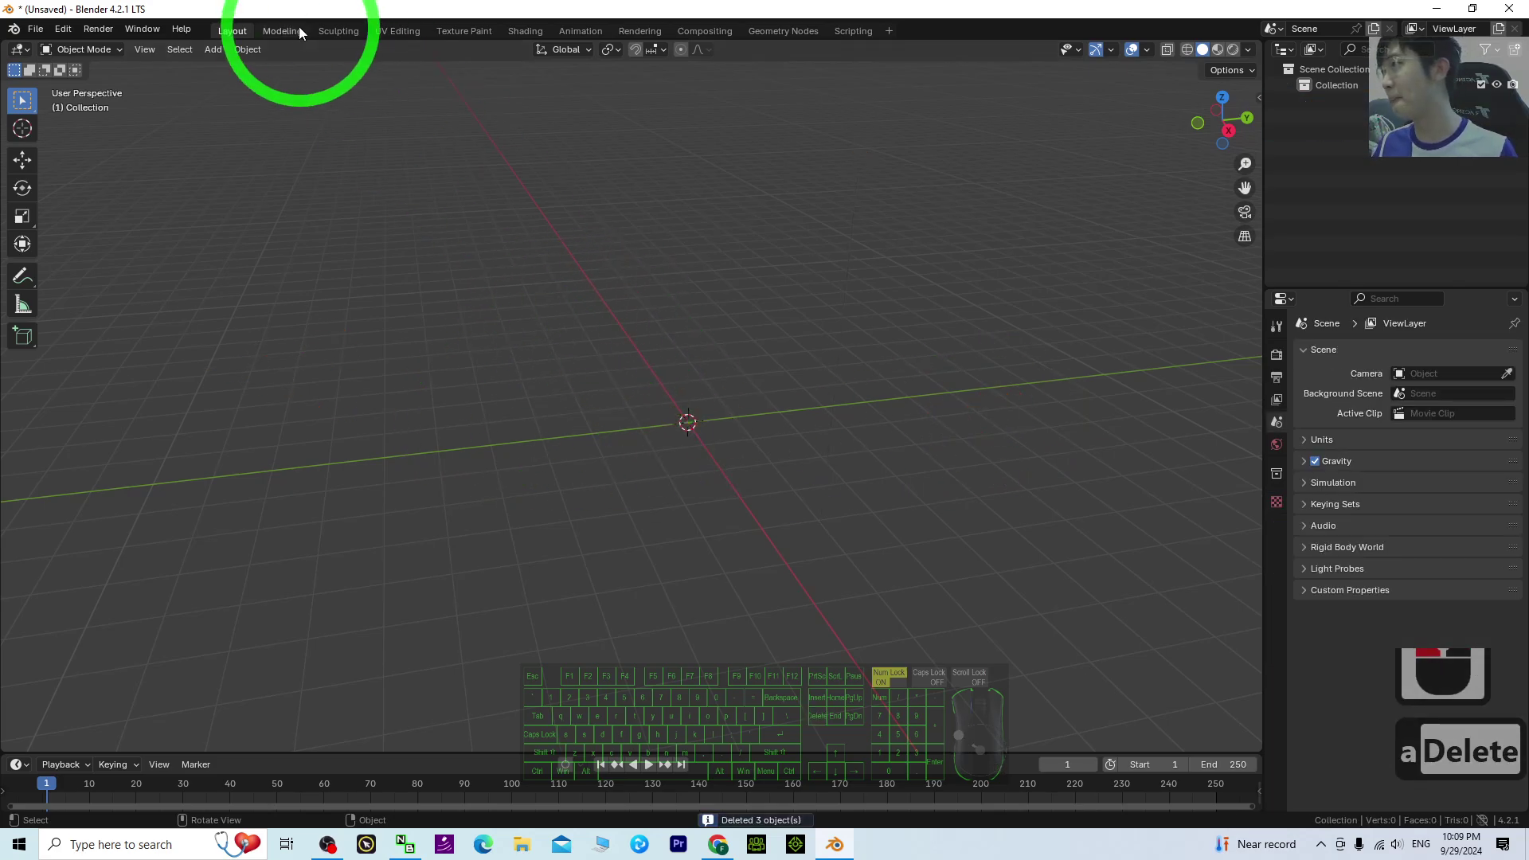
Step: Add a cone mesh at the world origin
click(205, 49)
click(247, 70)
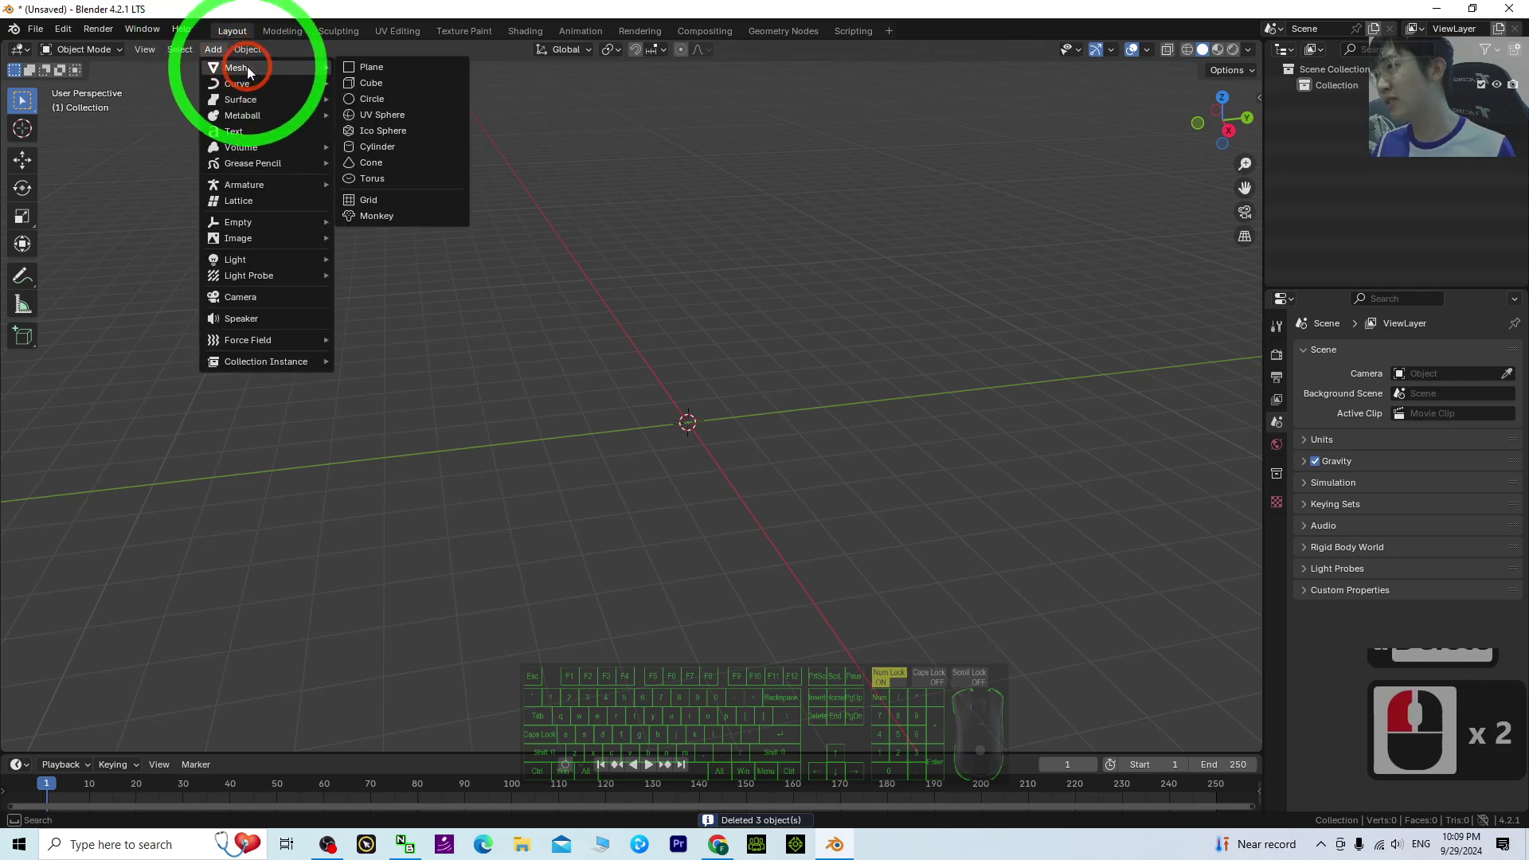
click(370, 163)
scroll(766, 436, up, 5)
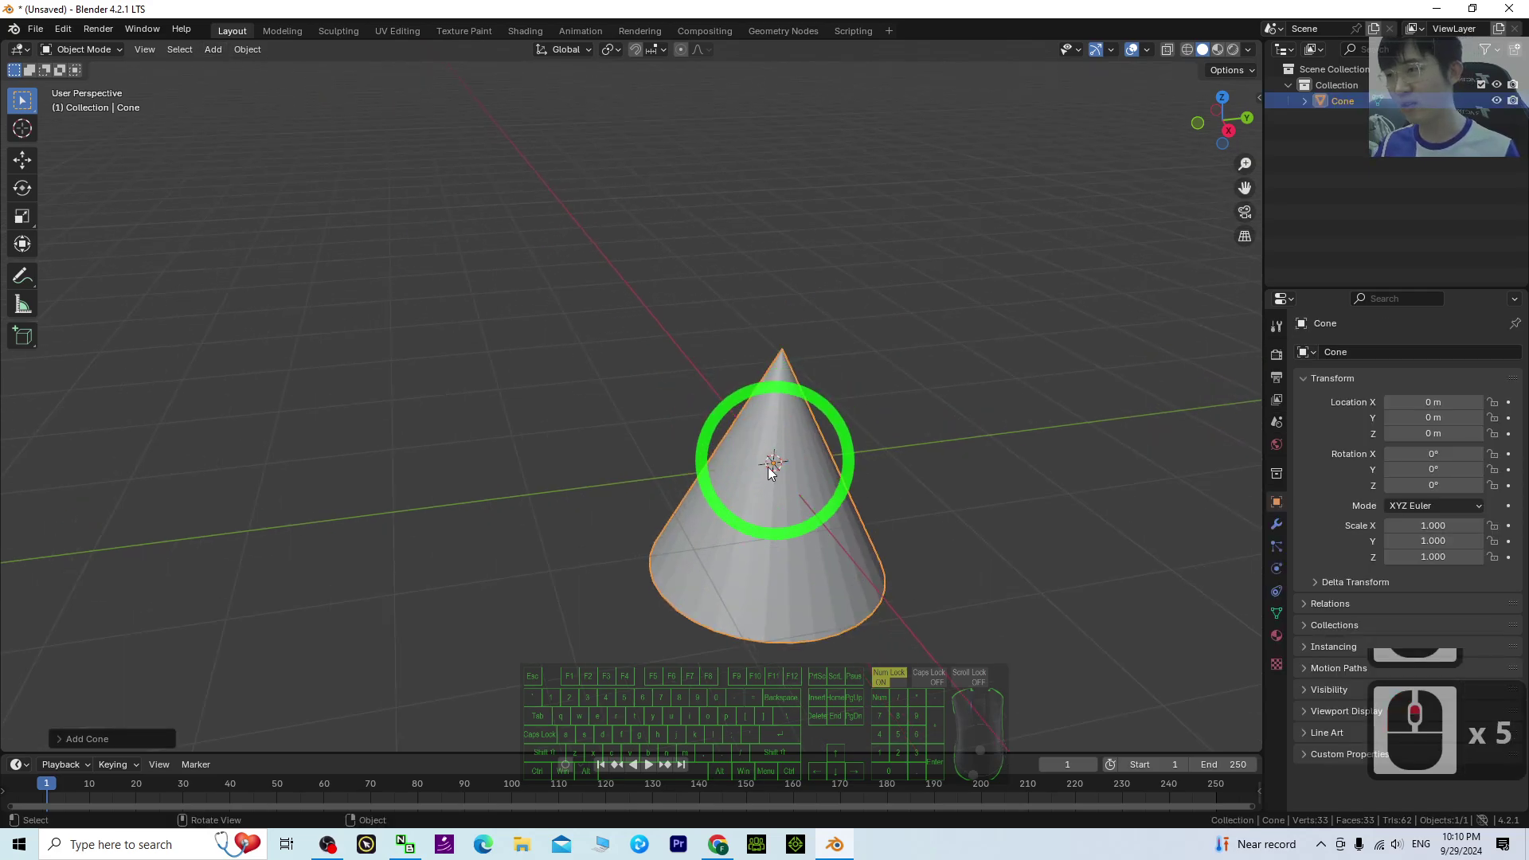
middle_drag(839, 509, 801, 453)
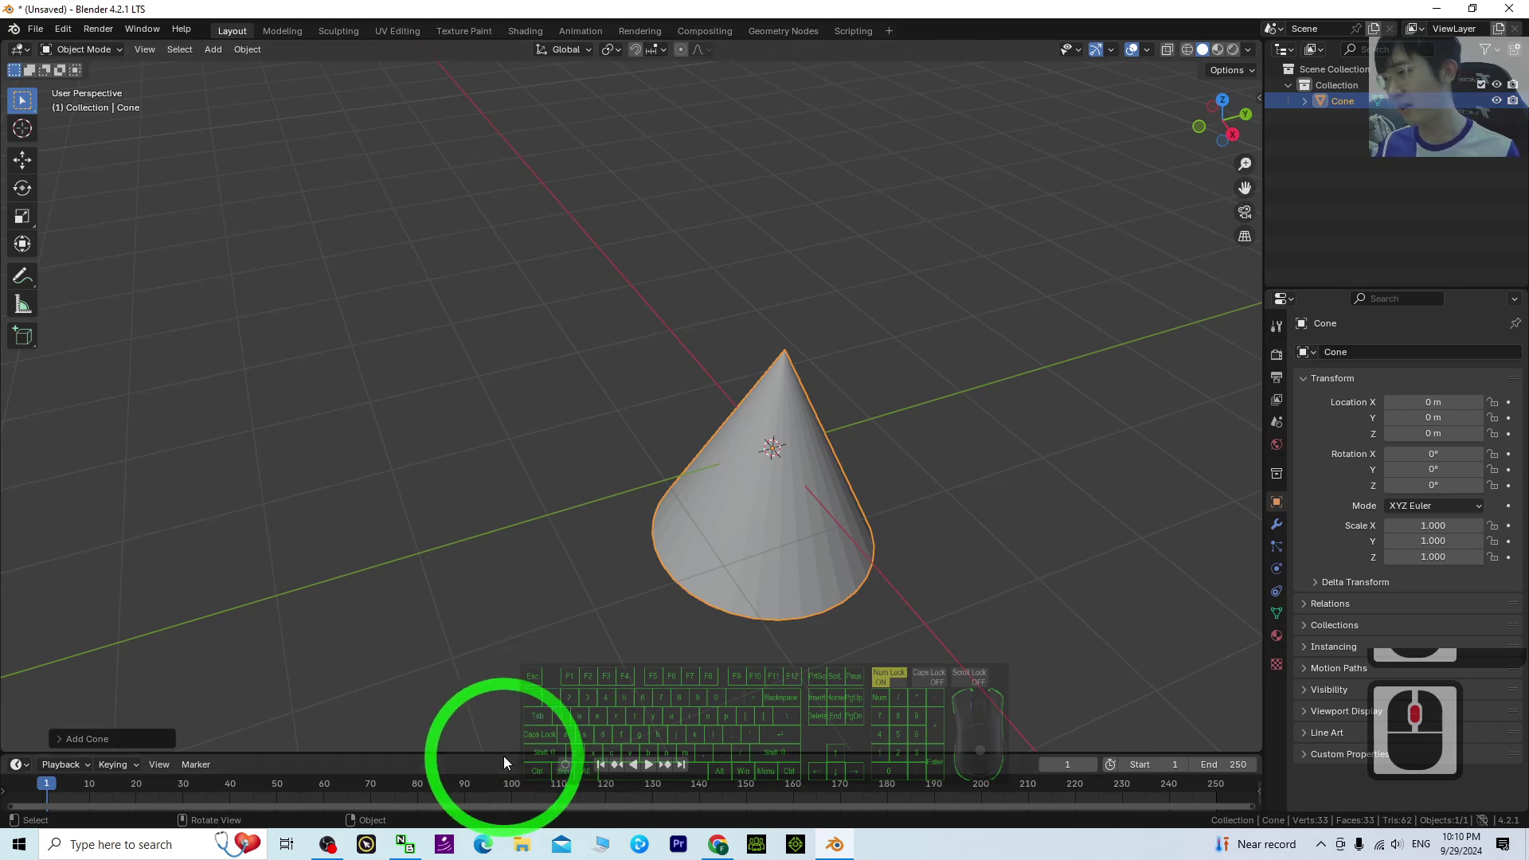
Step: Enlarge the timeline, enable Auto Keying, and select the cone with its Object properties shown
drag(505, 753, 531, 623)
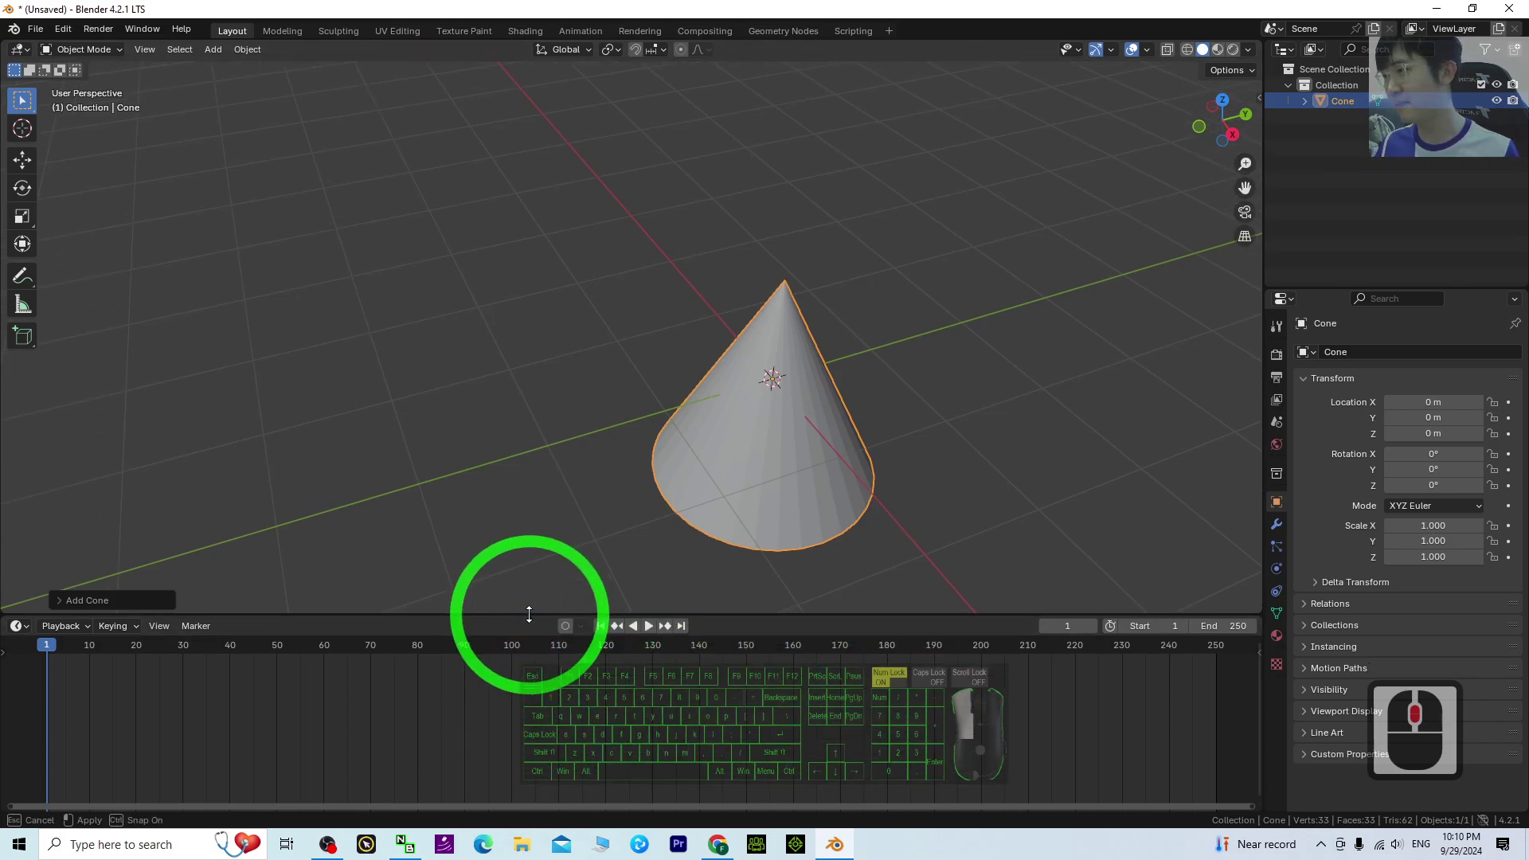
click(564, 636)
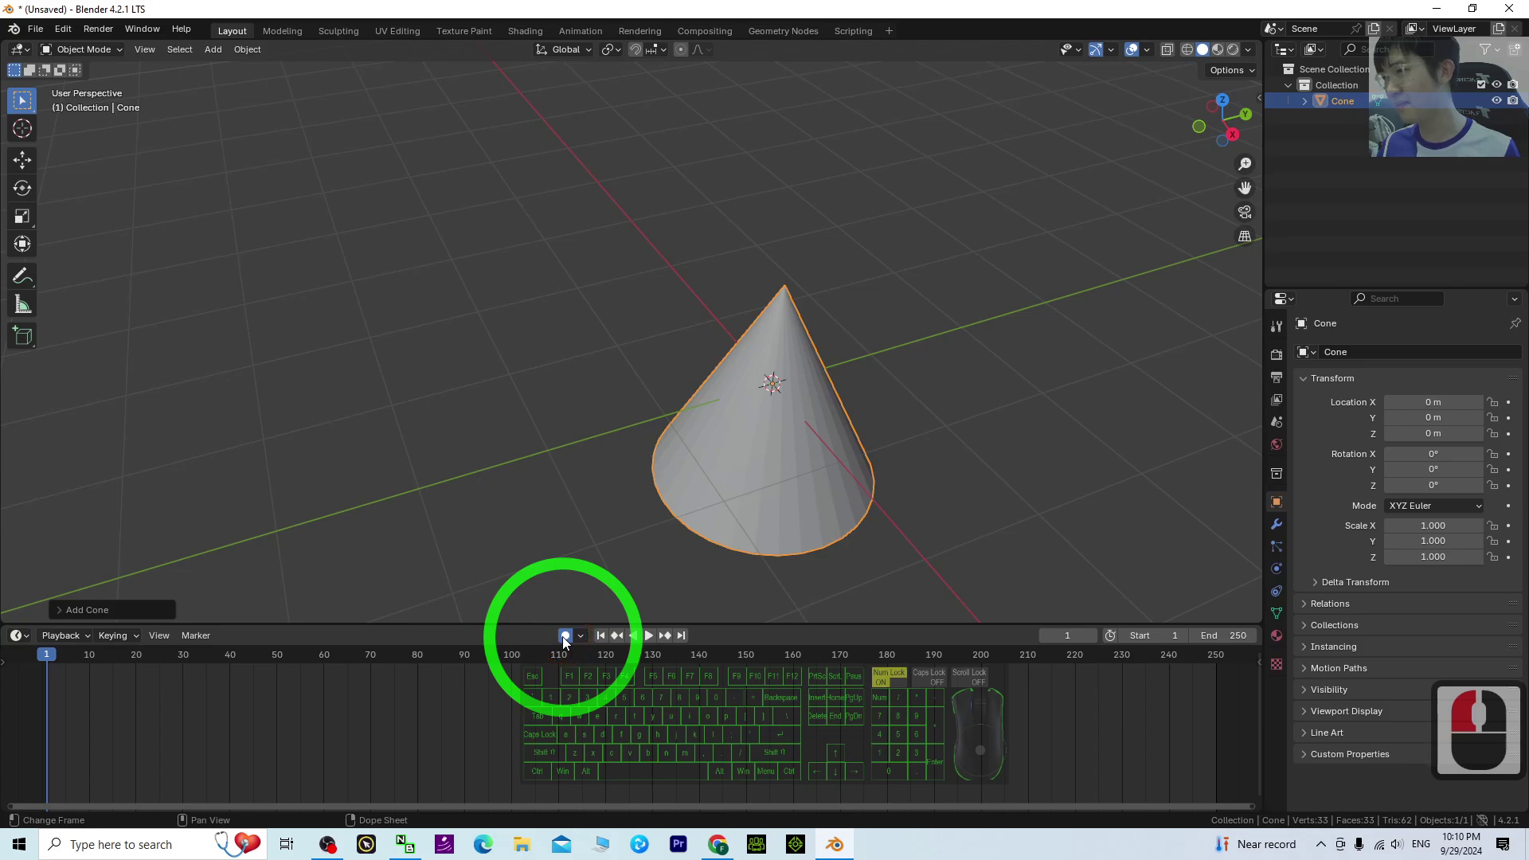
click(724, 436)
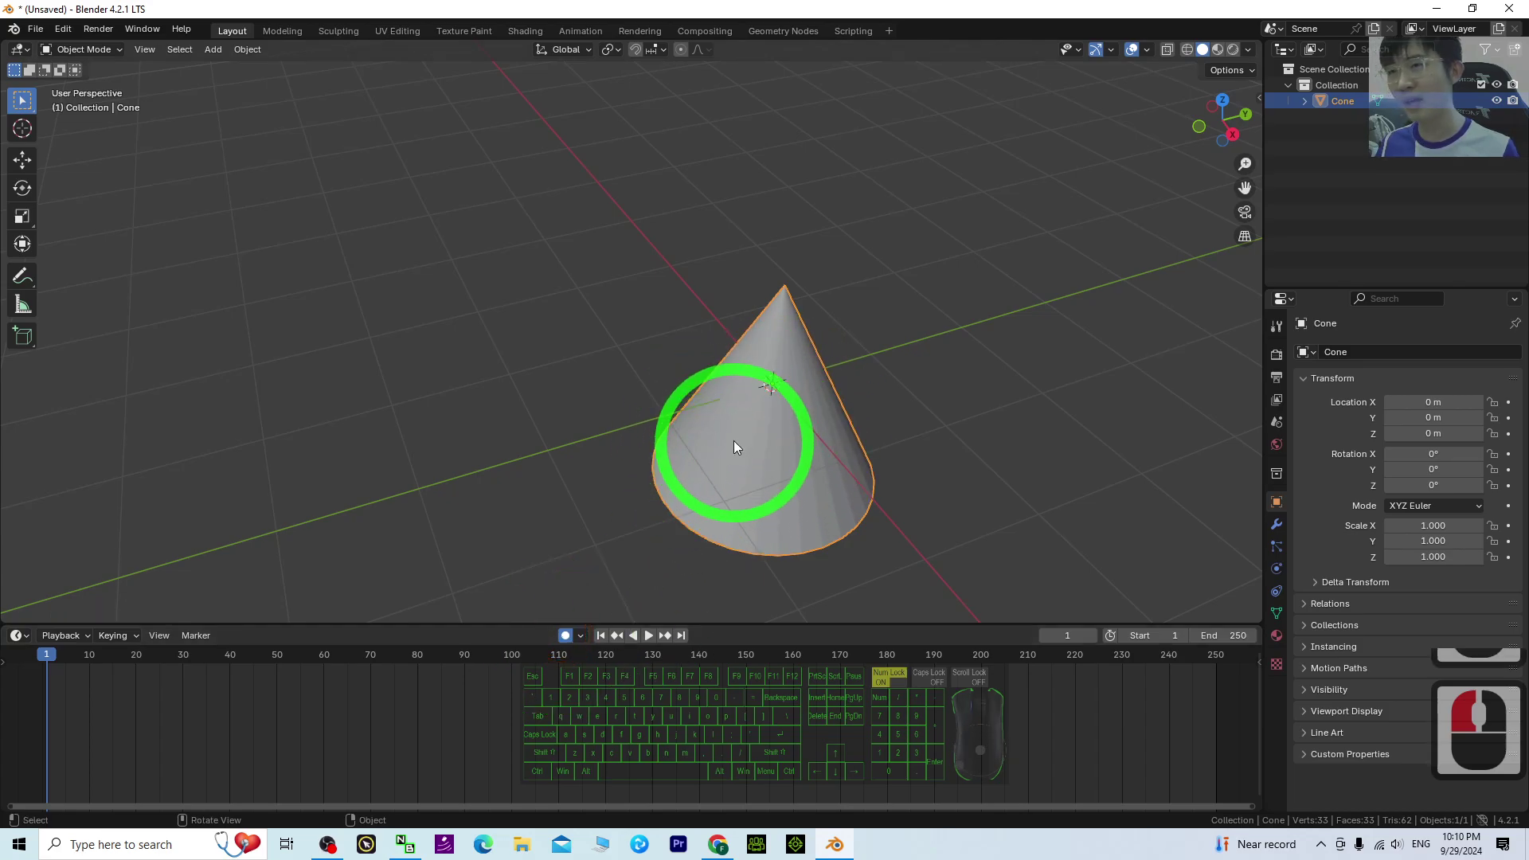
click(813, 438)
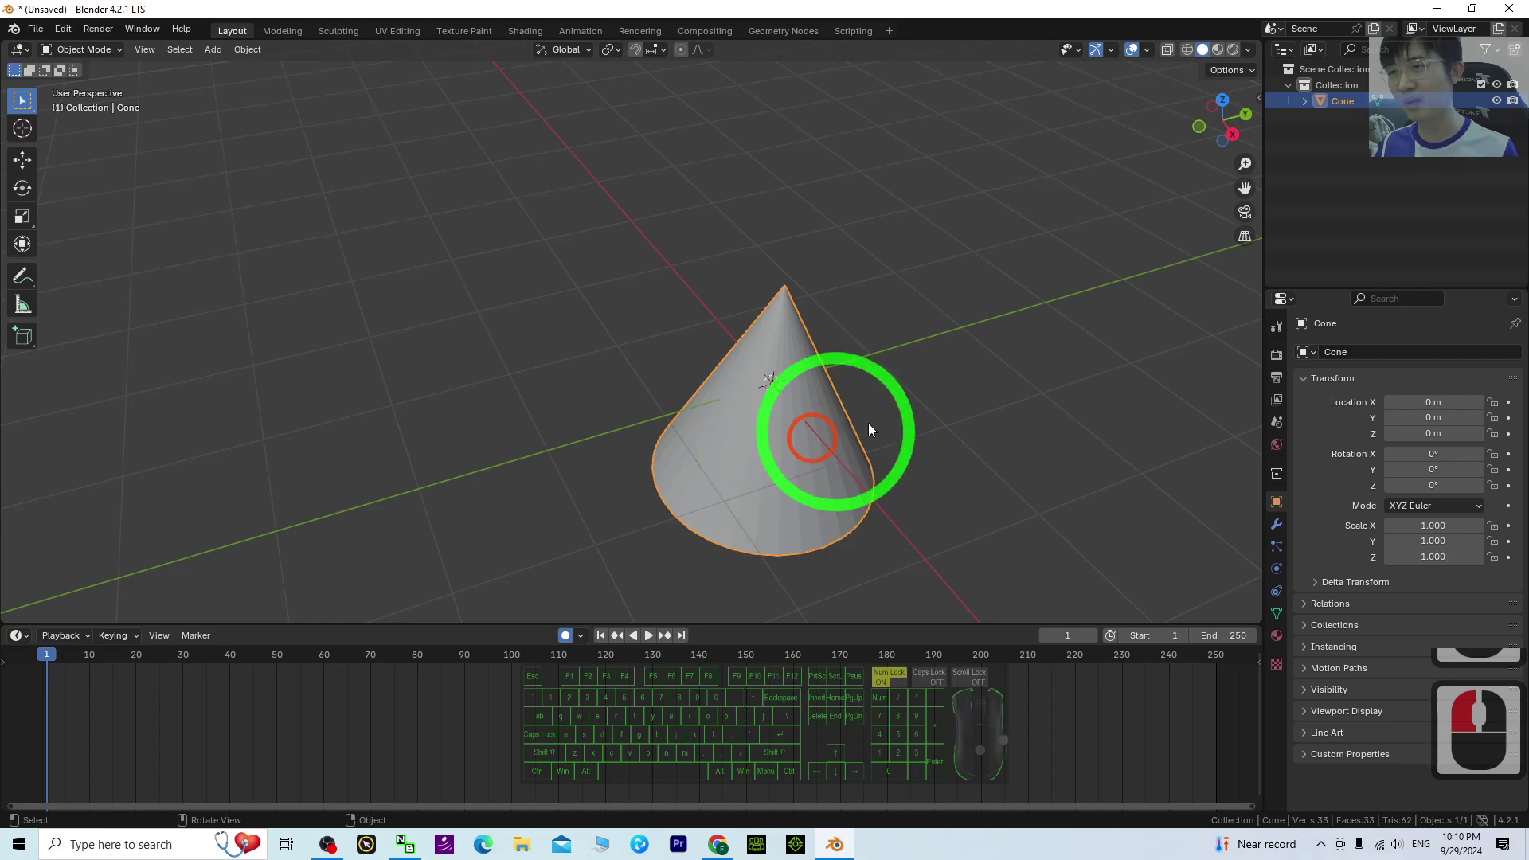
click(1276, 503)
click(1274, 502)
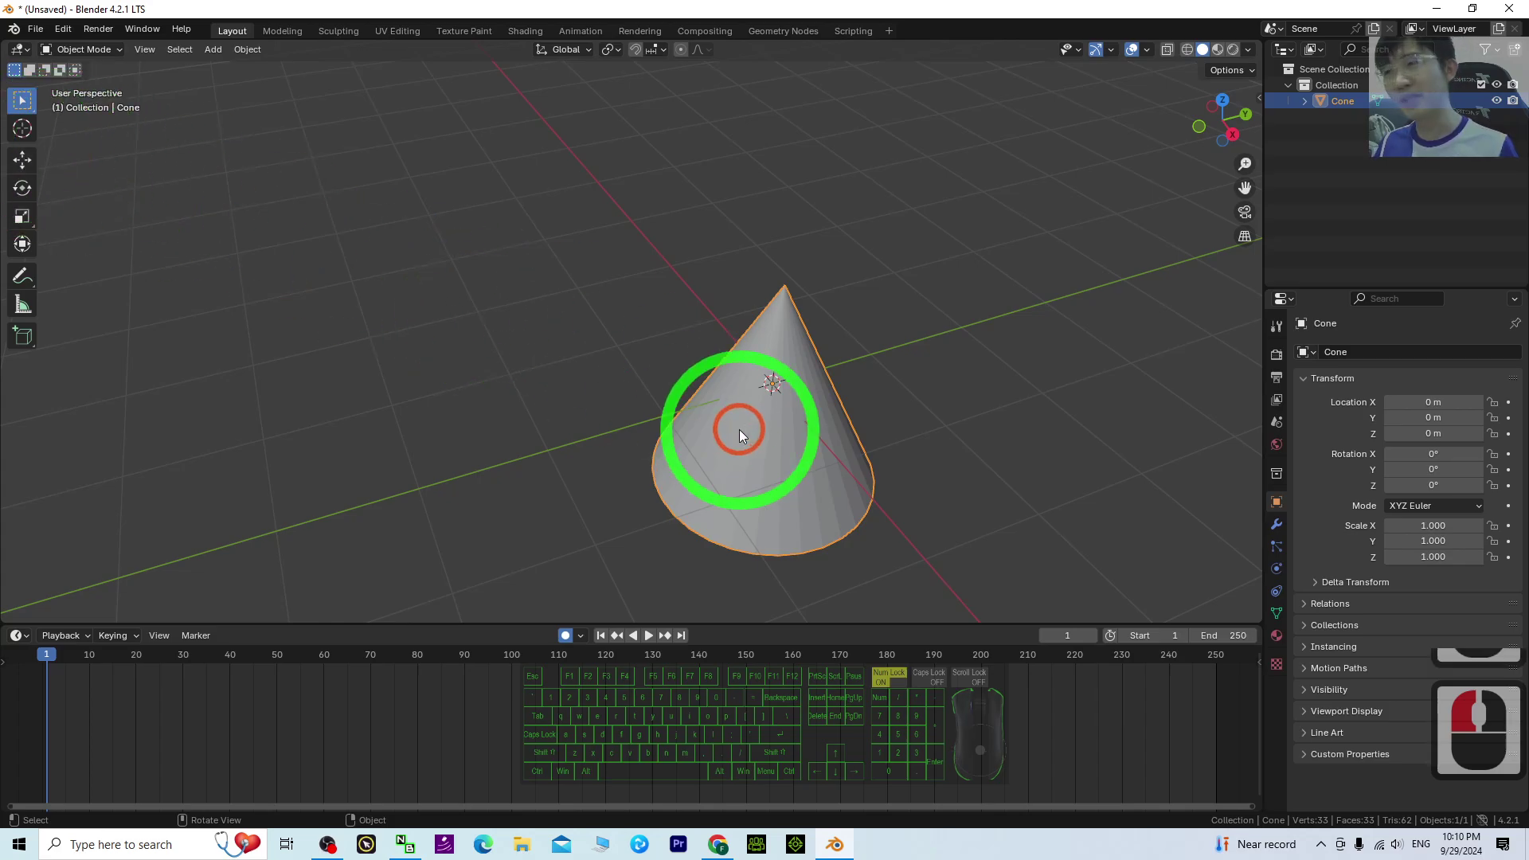
Step: With the Move tool, nudge the cone to key it at frame 1
click(21, 163)
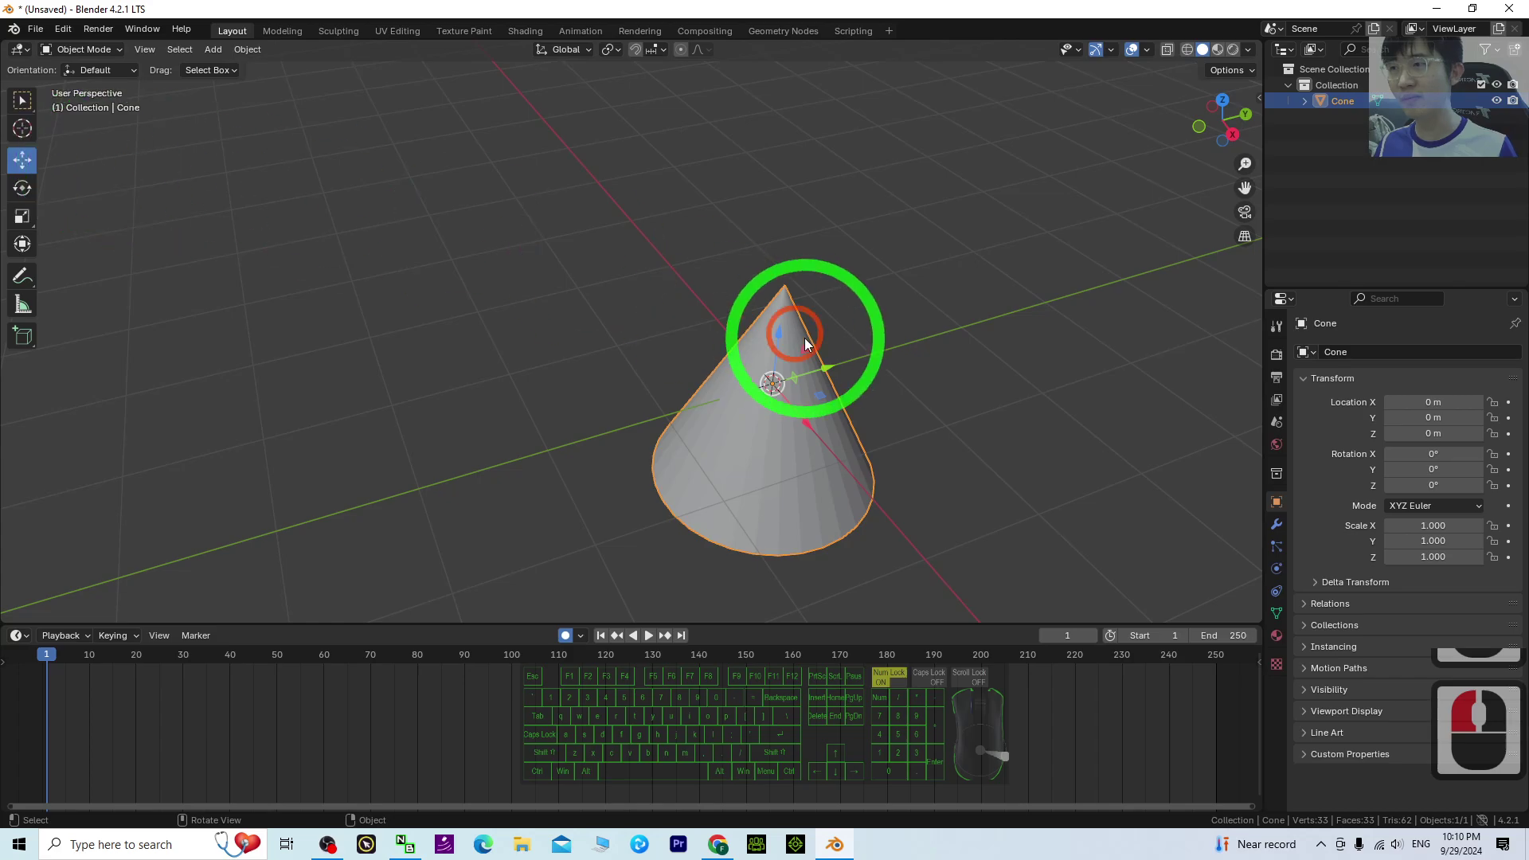
mouse_move(828, 367)
mouse_down()
mouse_move(819, 354)
mouse_move(843, 363)
mouse_up()
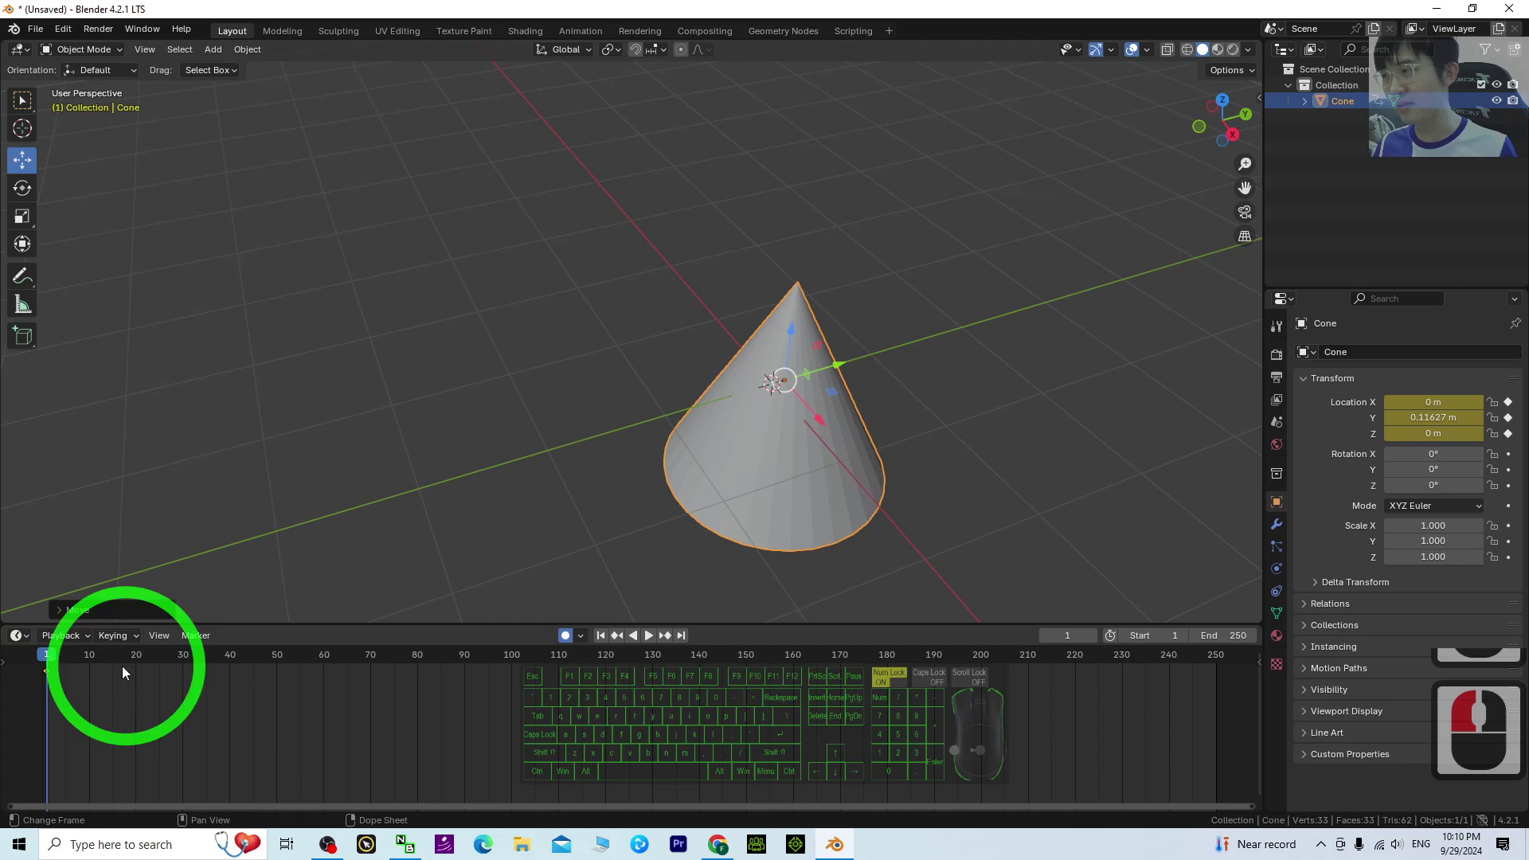
drag(122, 665, 43, 665)
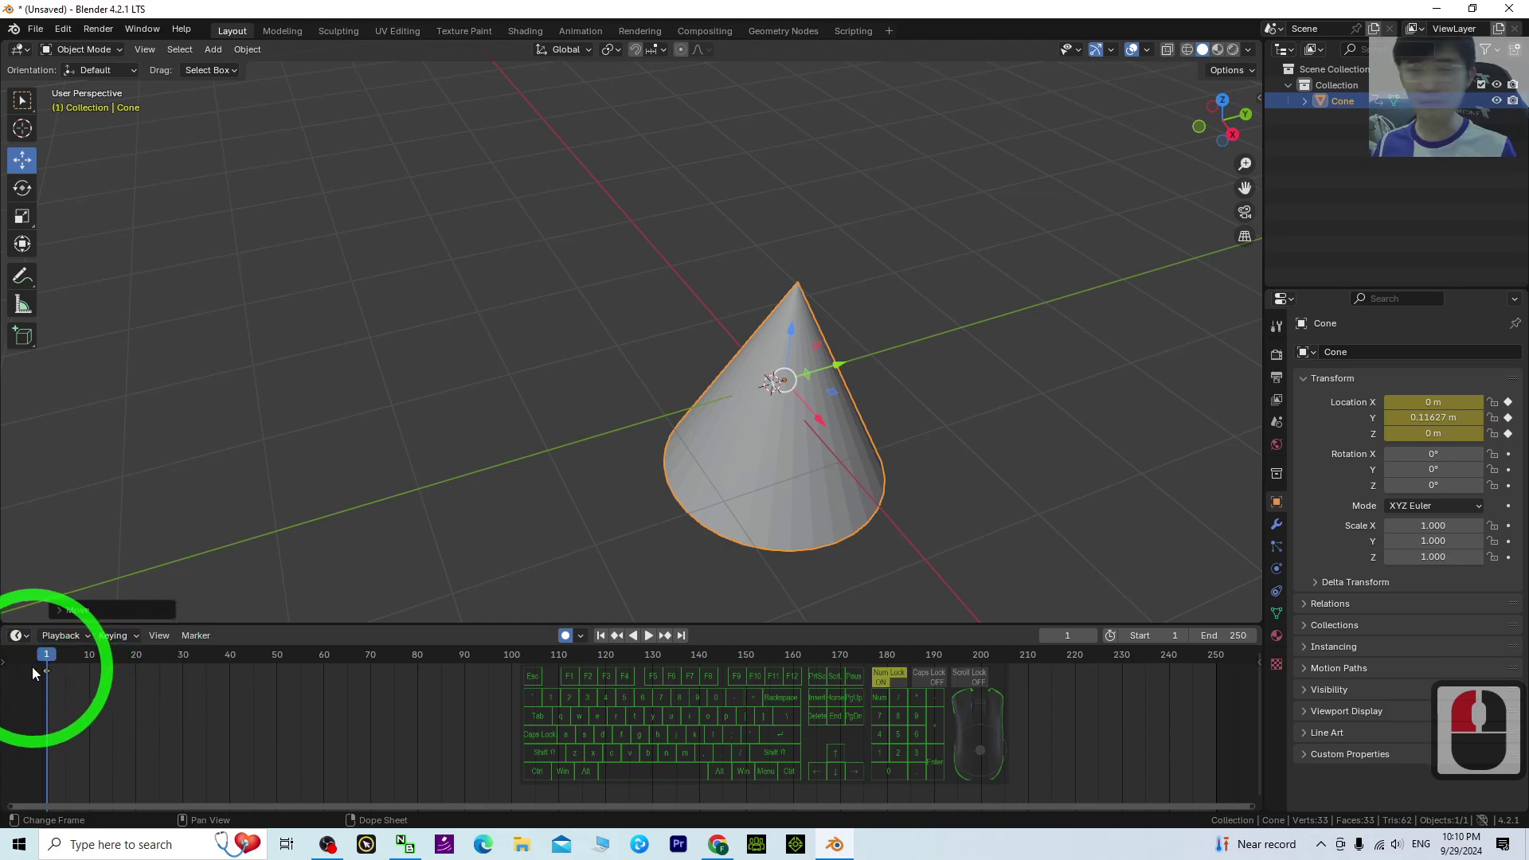
Step: At frame 18, slide the cone to X -4.5092 m, Y -4.2579 m
click(649, 635)
click(652, 637)
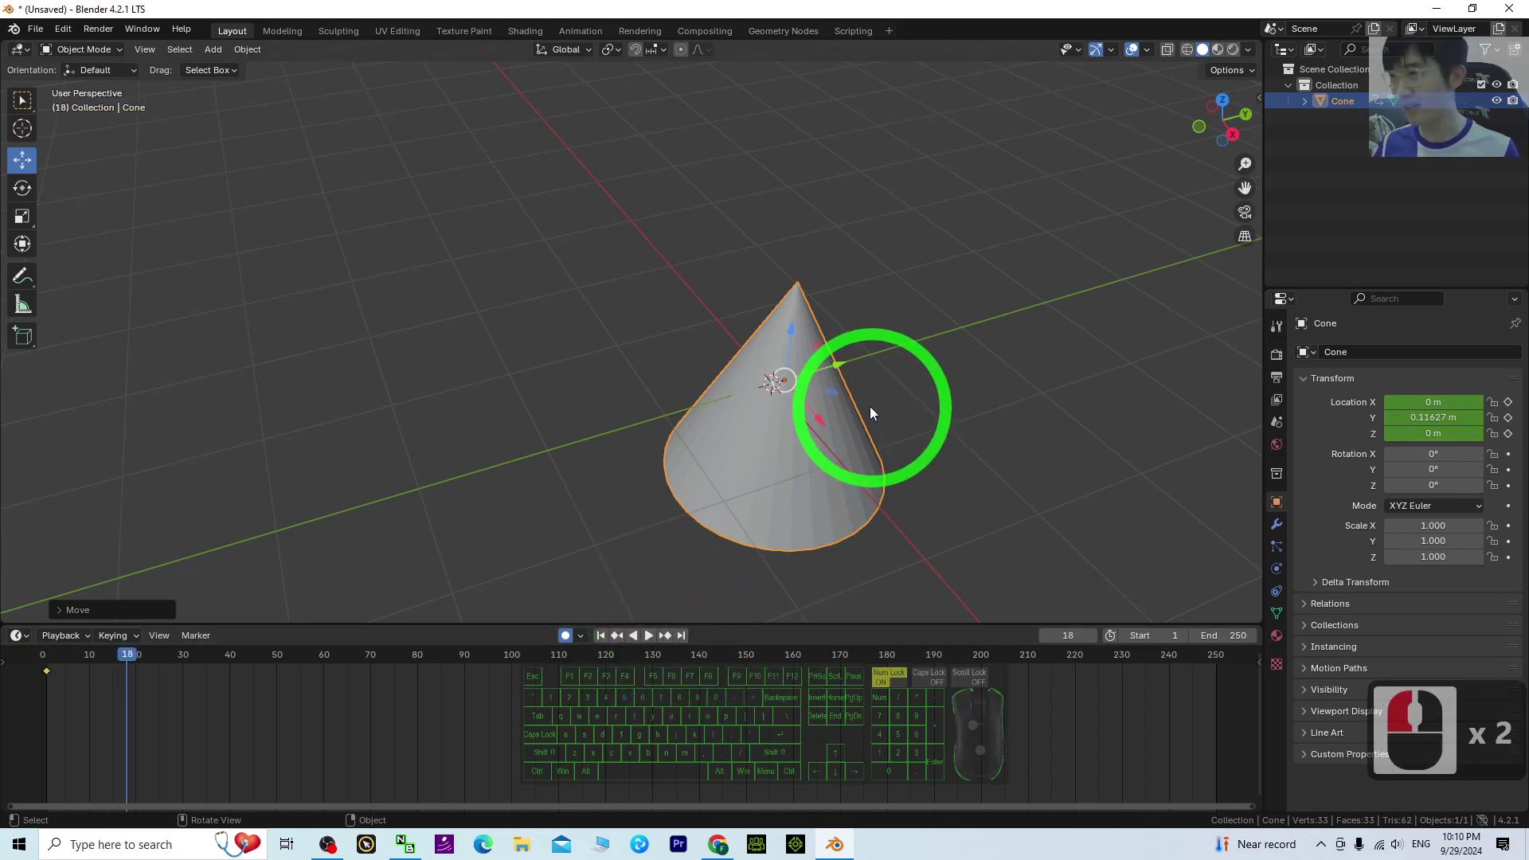
drag(833, 393, 254, 251)
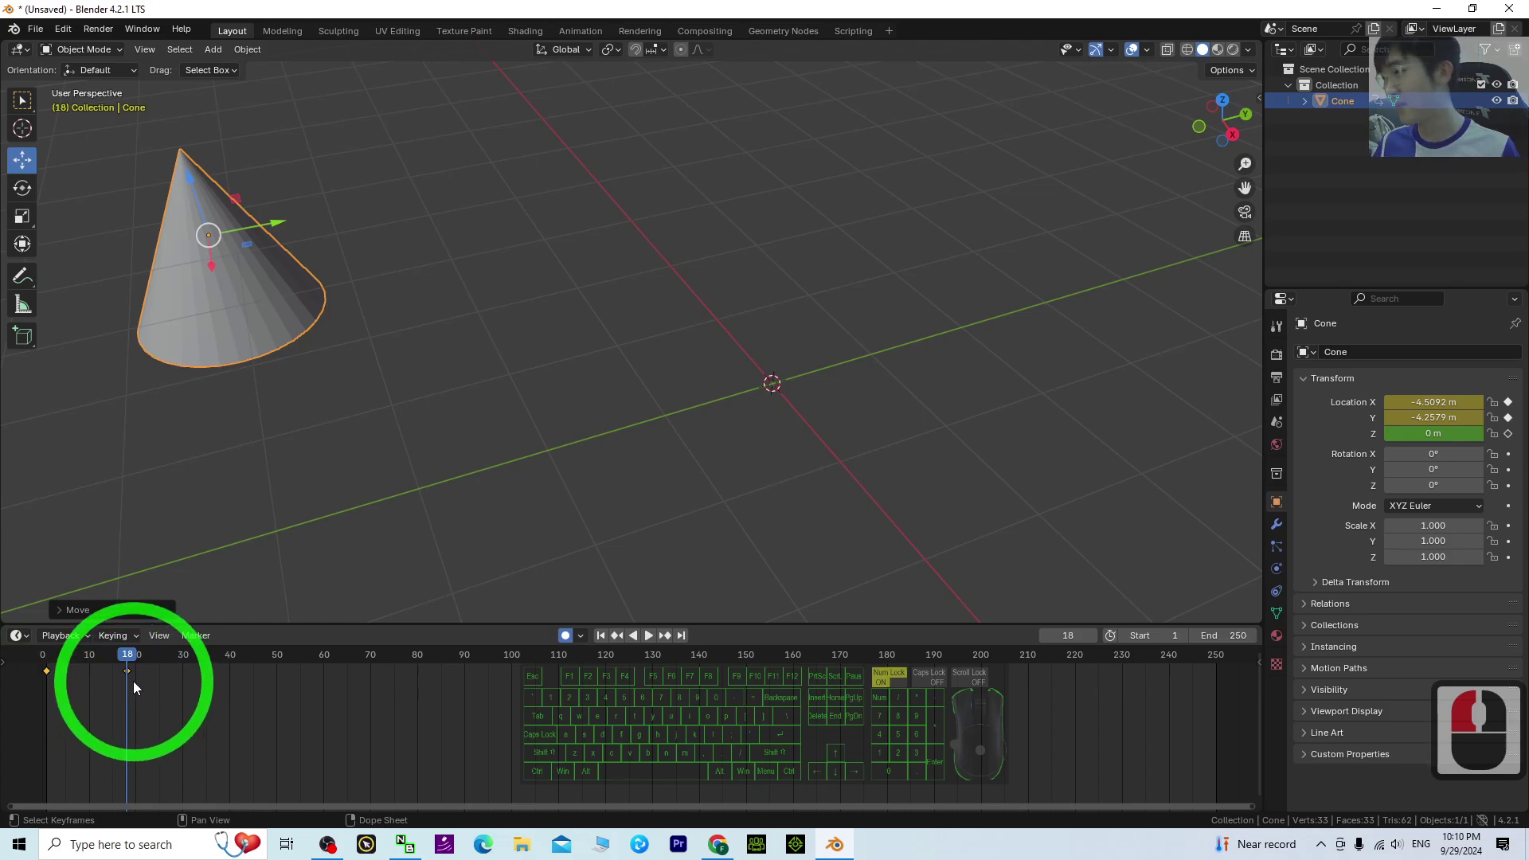
scroll(648, 348, down, 3)
shift+middle_drag(648, 347, 597, 444)
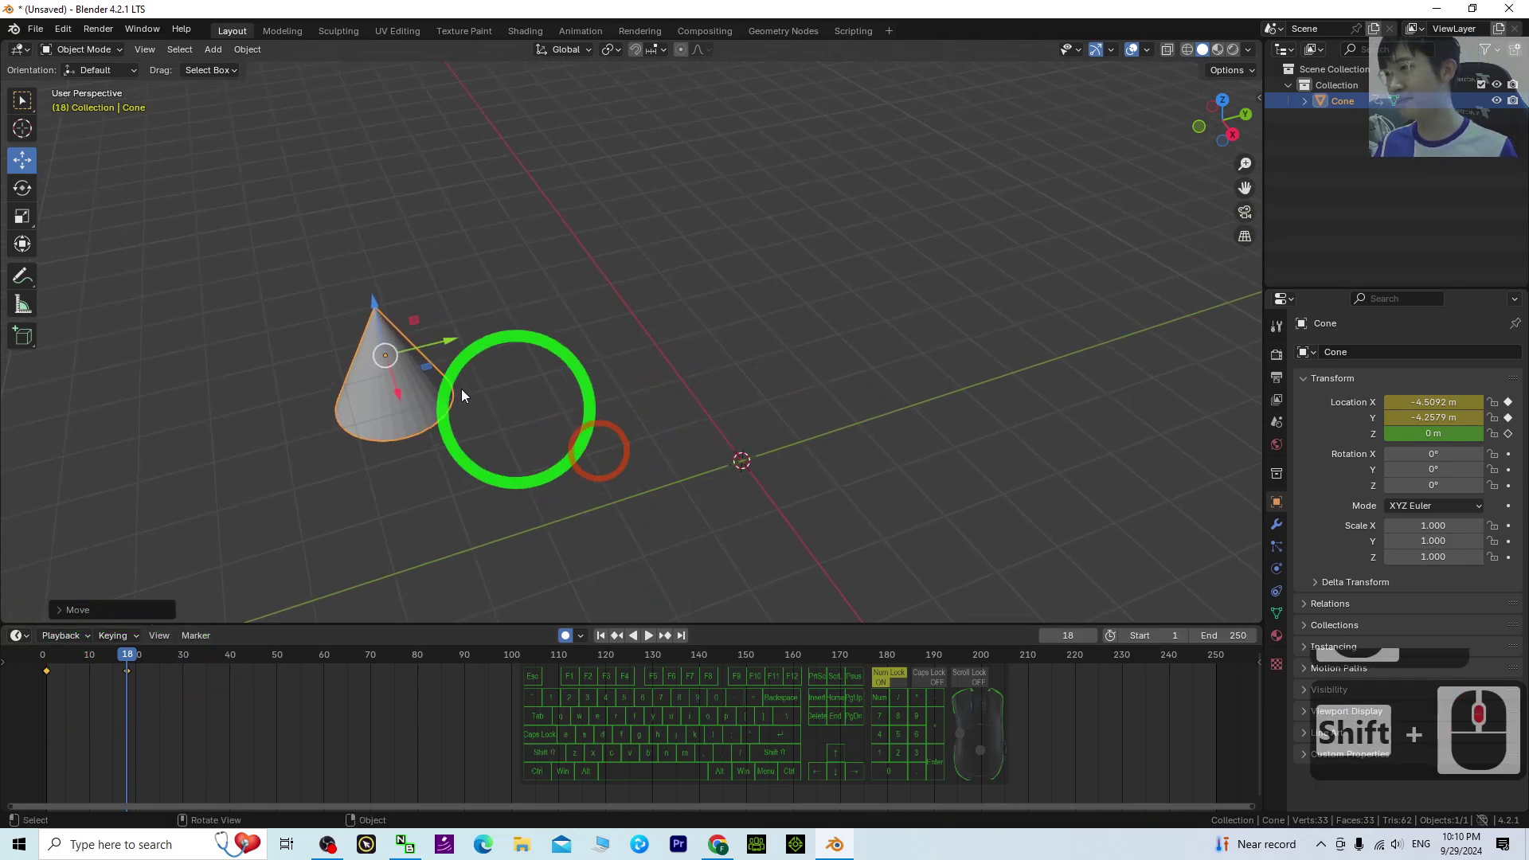
Step: At frame 56, slide the cone back along Y to -2.1682 m
click(647, 635)
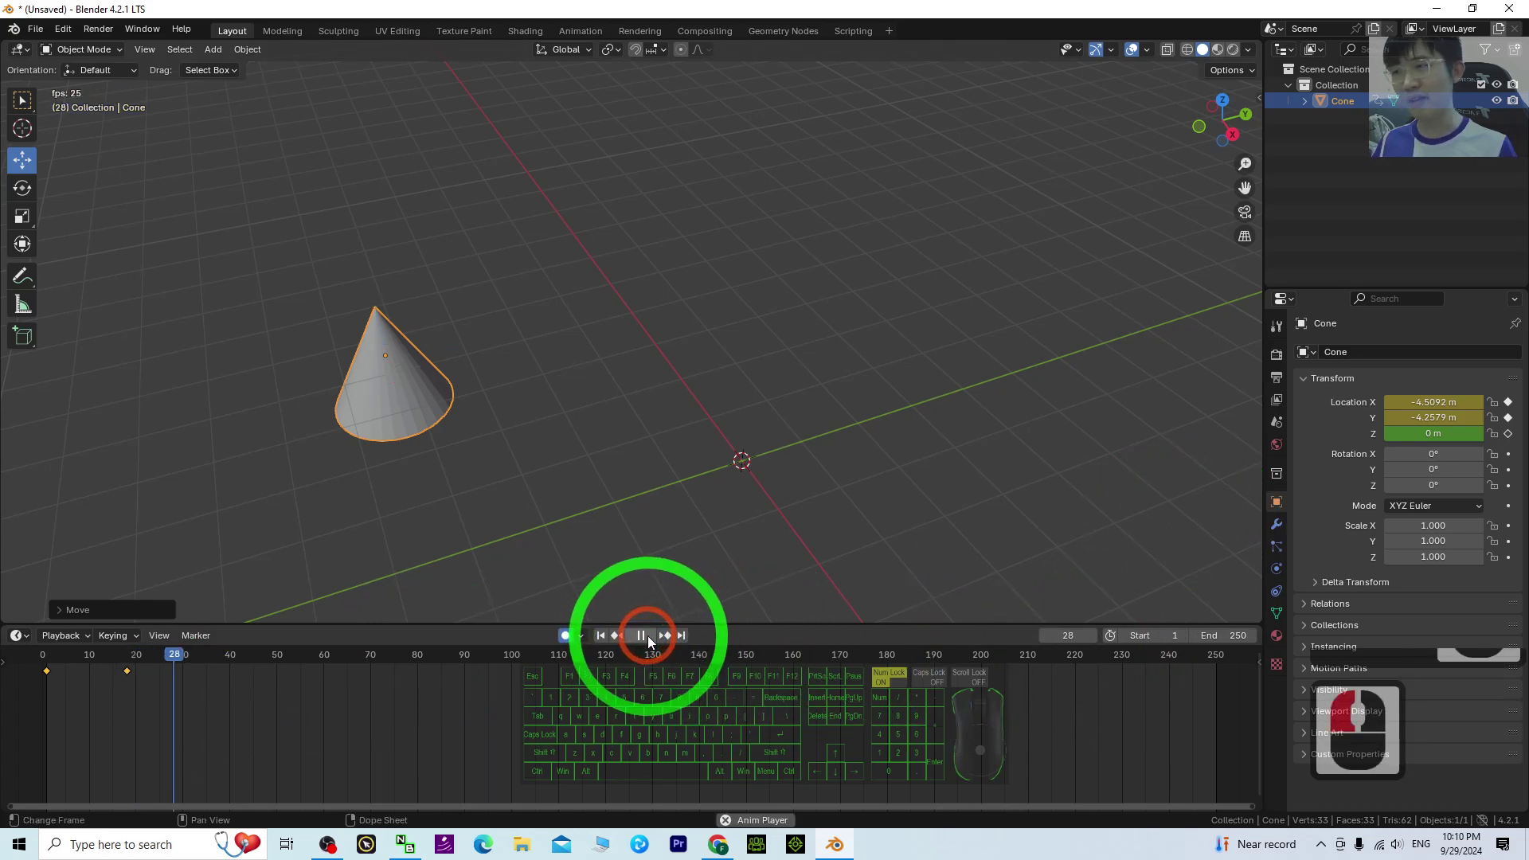
click(641, 635)
click(488, 366)
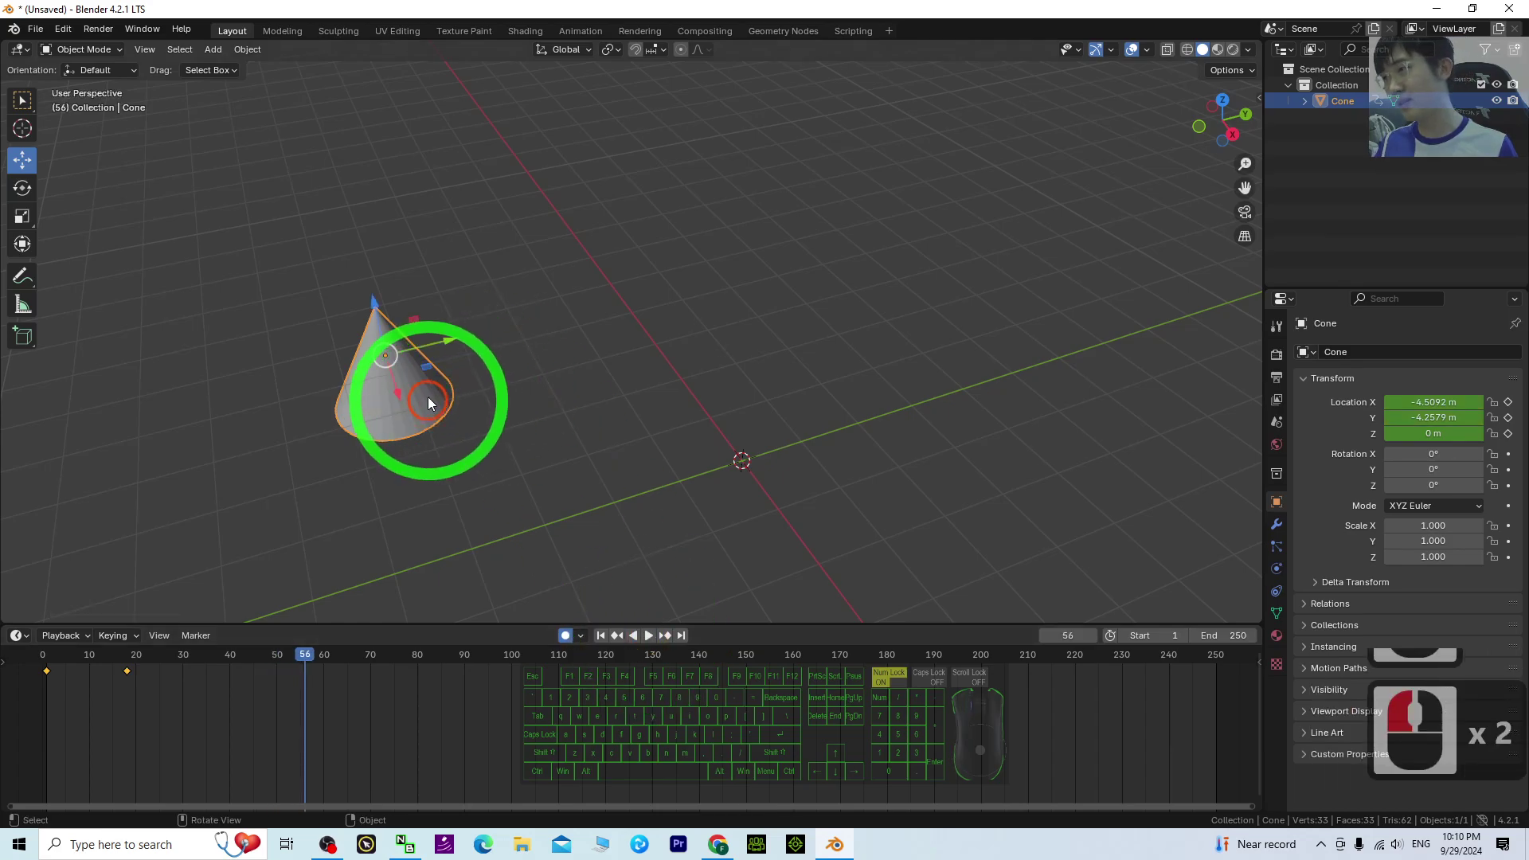
drag(446, 335, 522, 385)
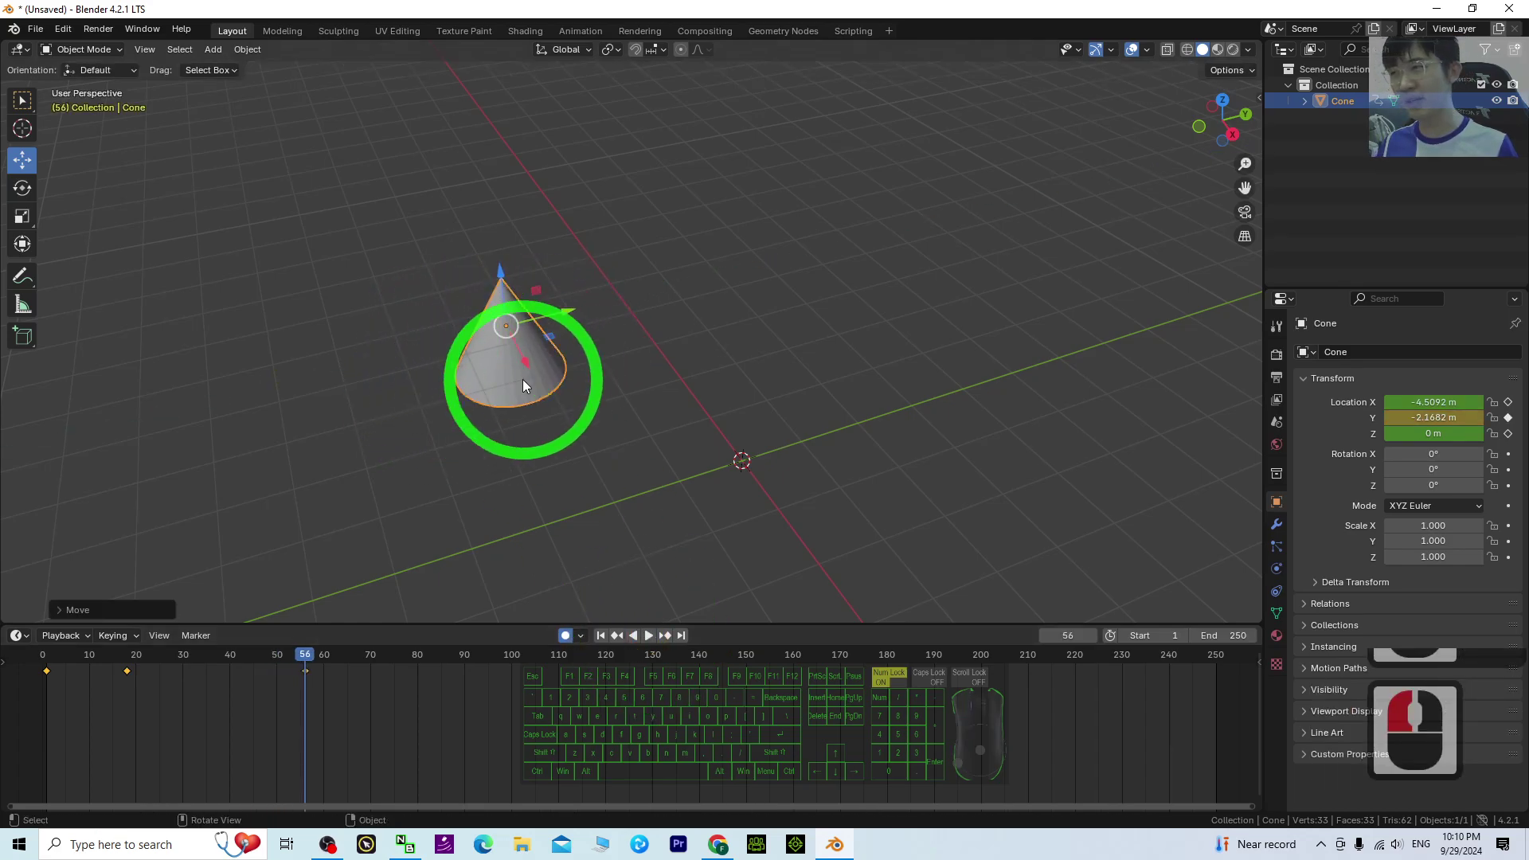
Step: At frame 108, raise the cone to Z 19.828 m, then turn Auto Keying off
click(648, 635)
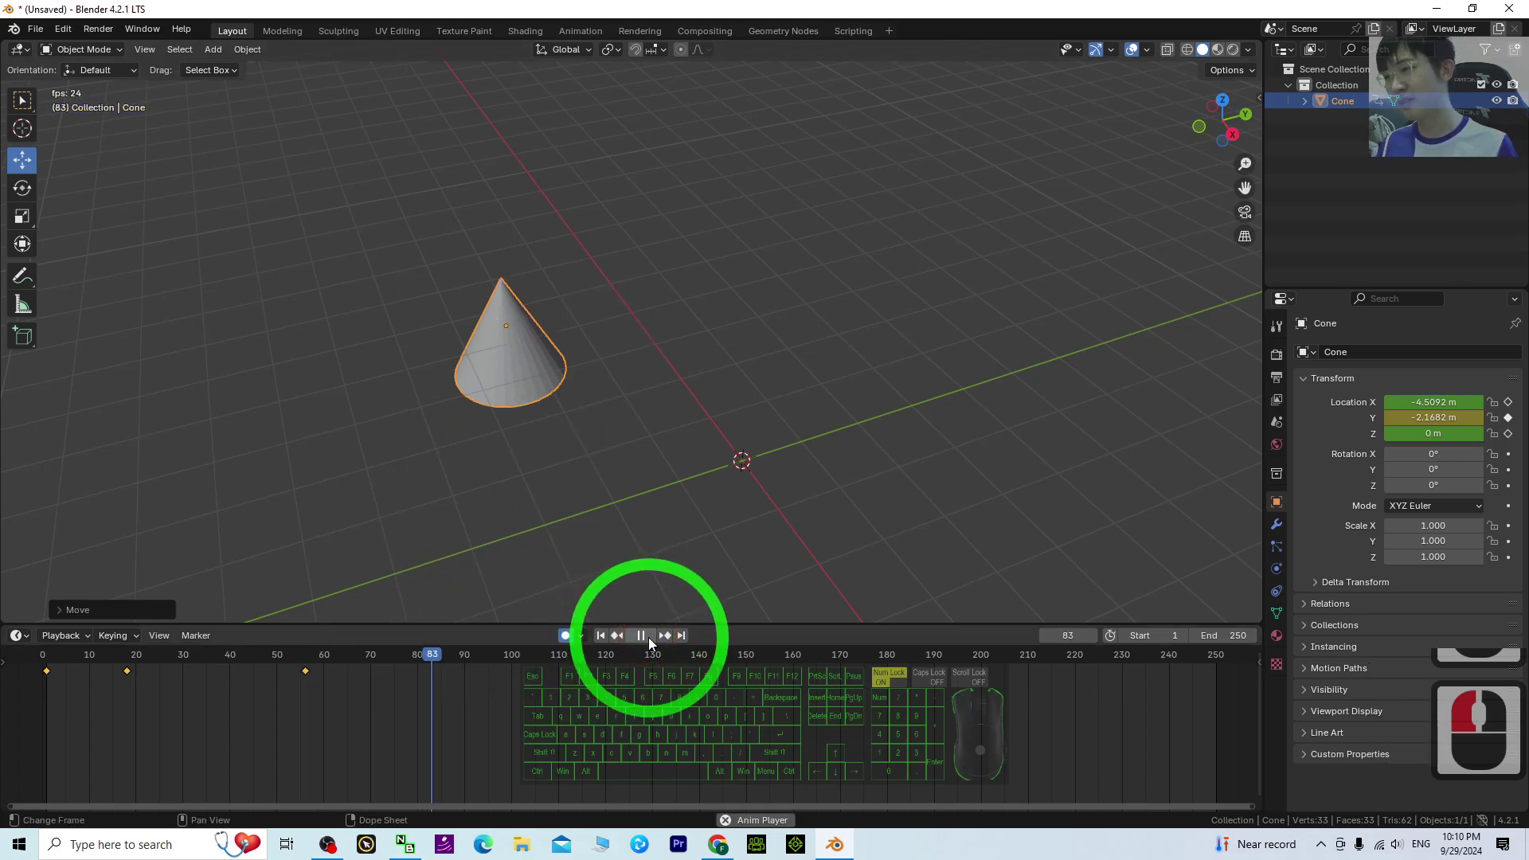
click(643, 636)
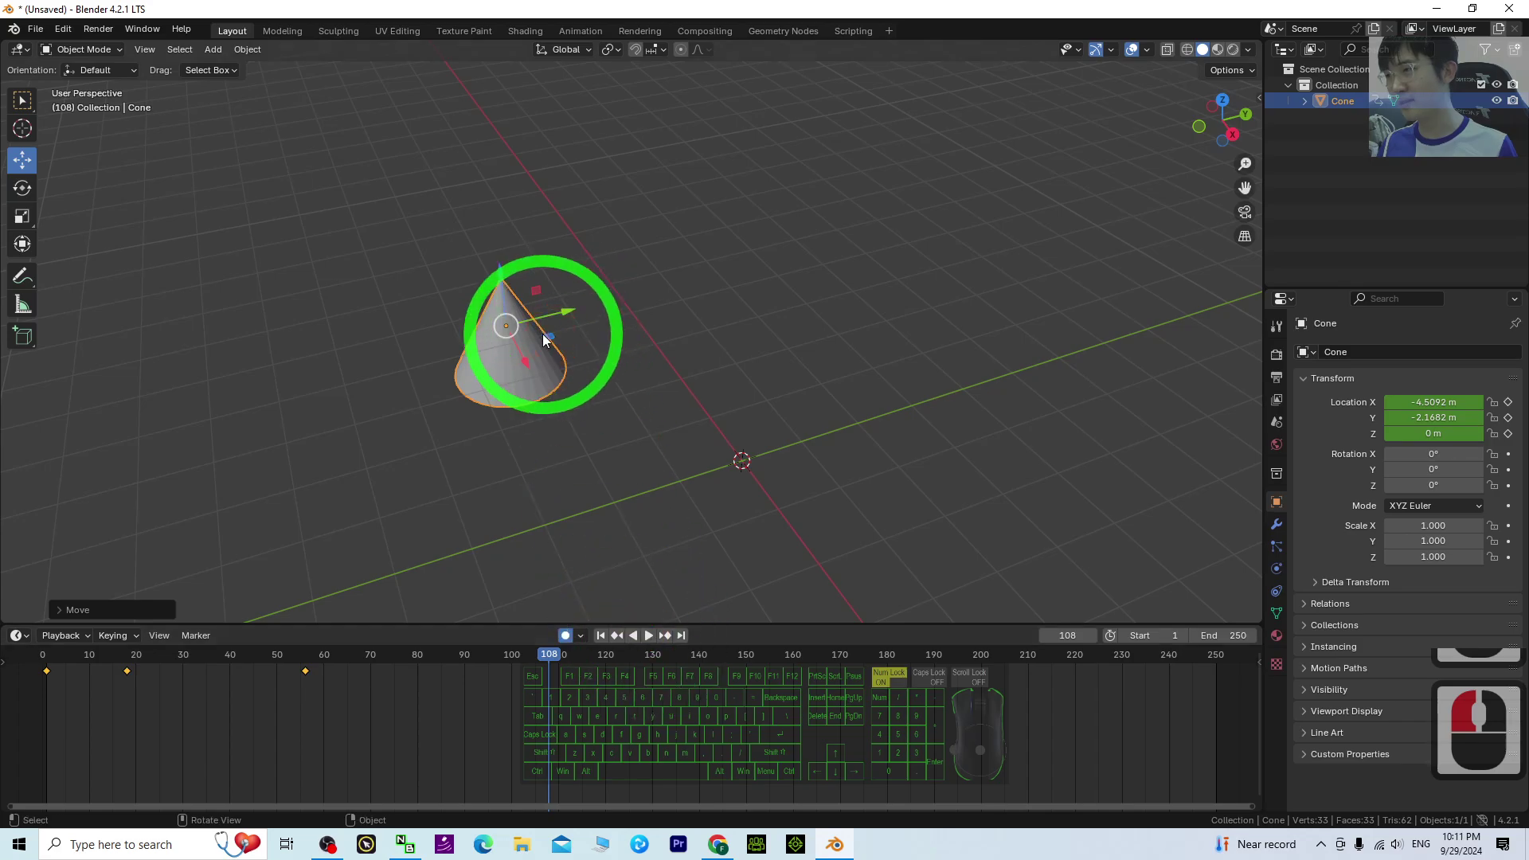
scroll(552, 341, down, 6)
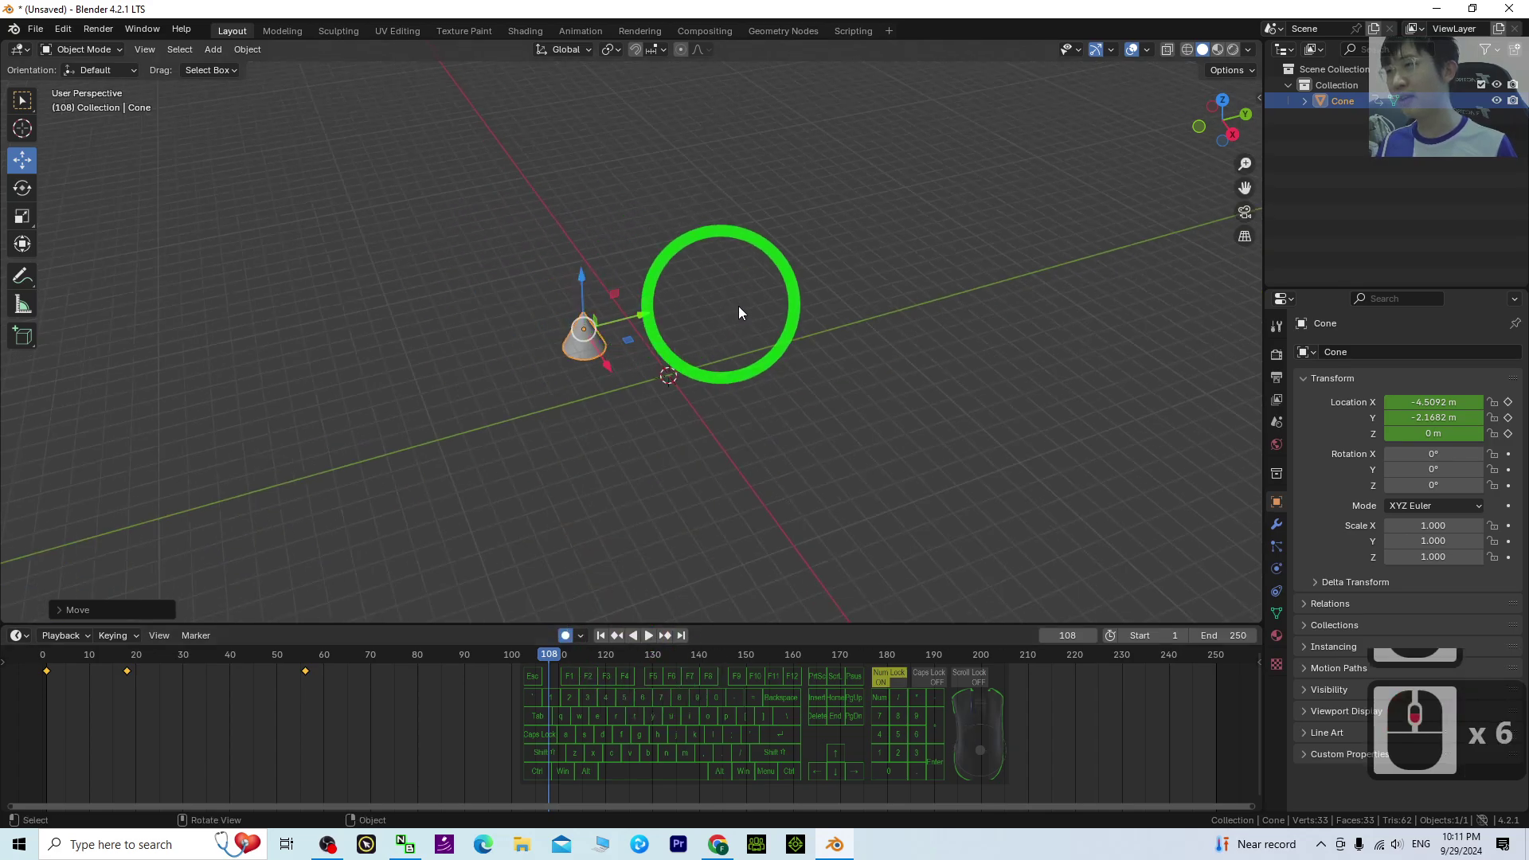
shift+middle_drag(744, 315, 649, 369)
drag(620, 352, 661, 141)
scroll(770, 228, down, 4)
shift+middle_drag(771, 228, 628, 274)
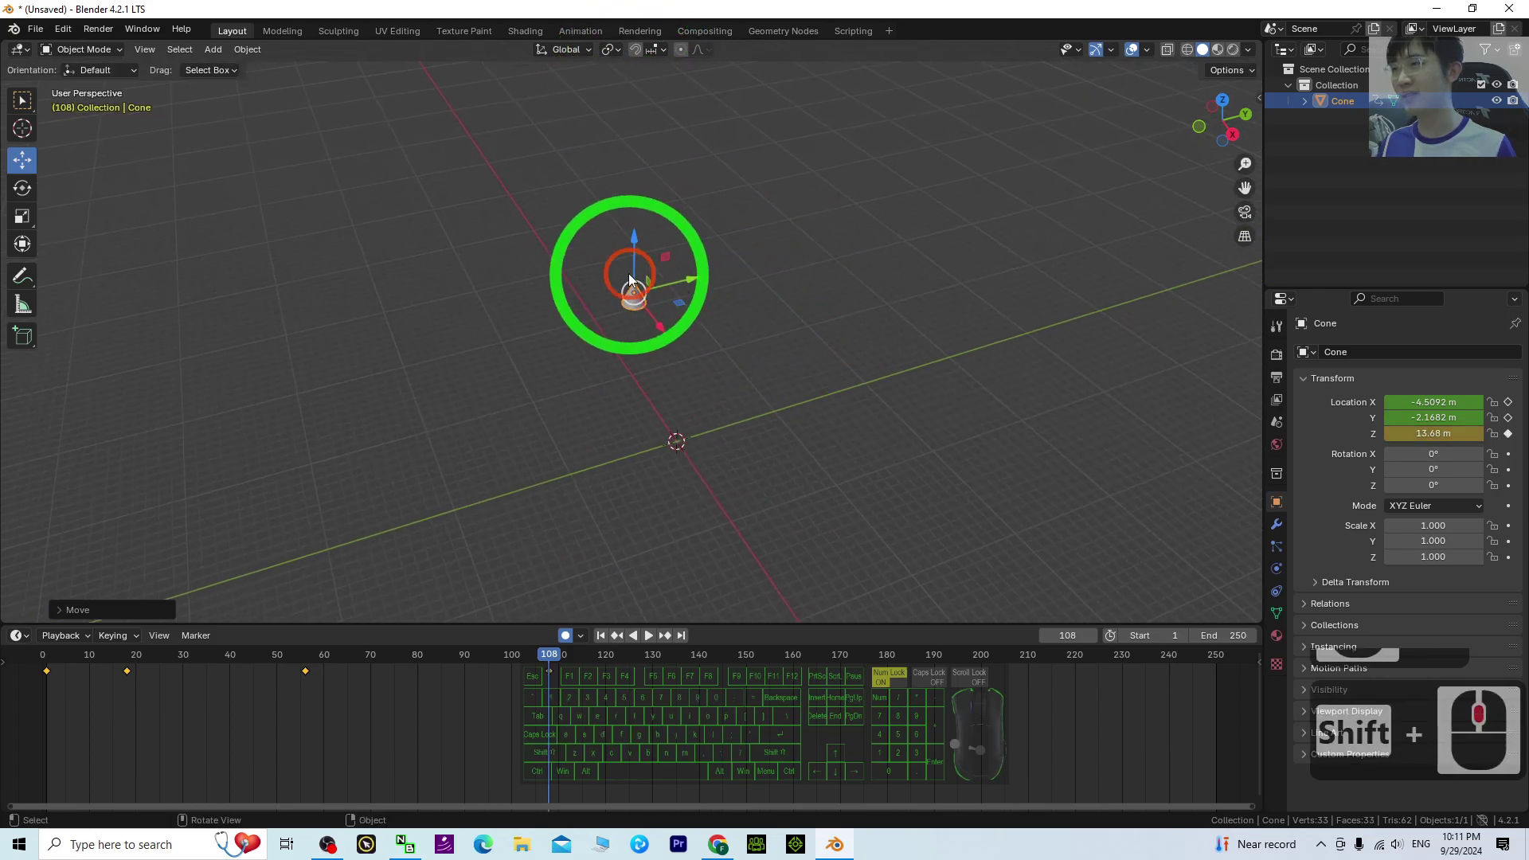
drag(628, 274, 636, 171)
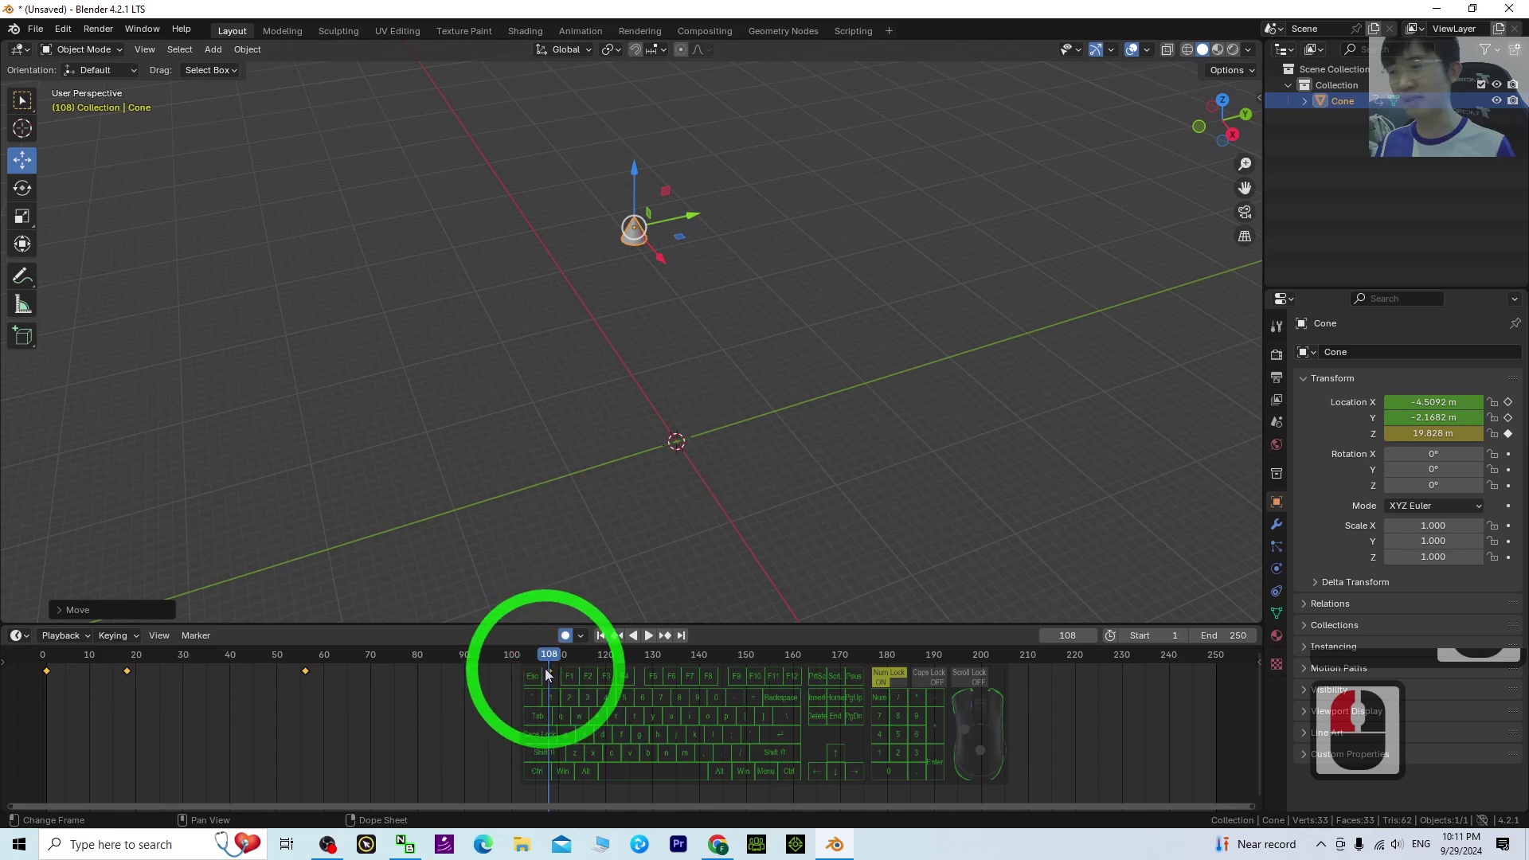
scroll(728, 389, up, 3)
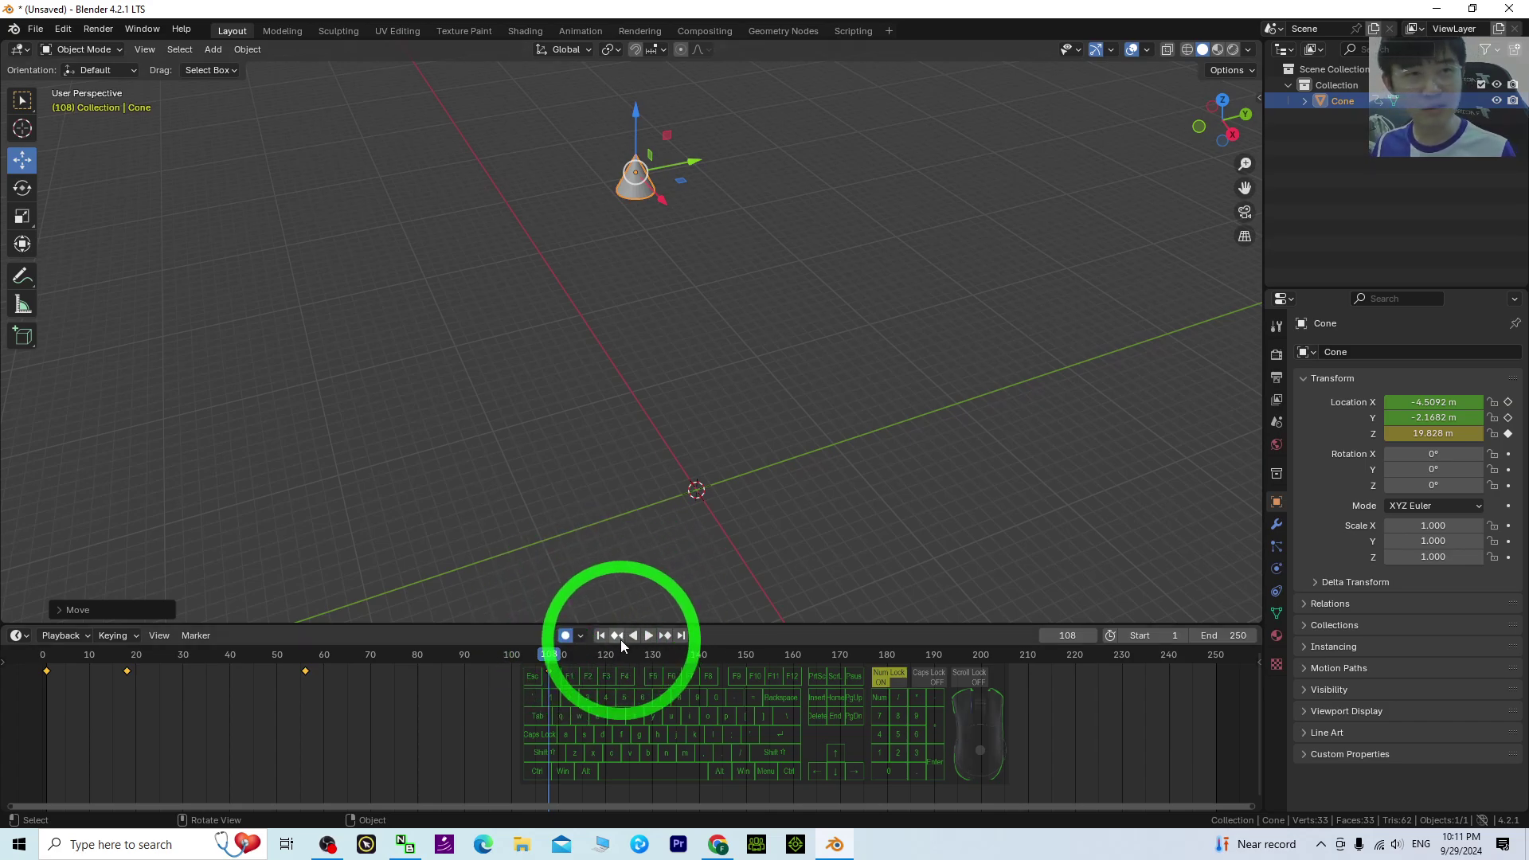
click(565, 637)
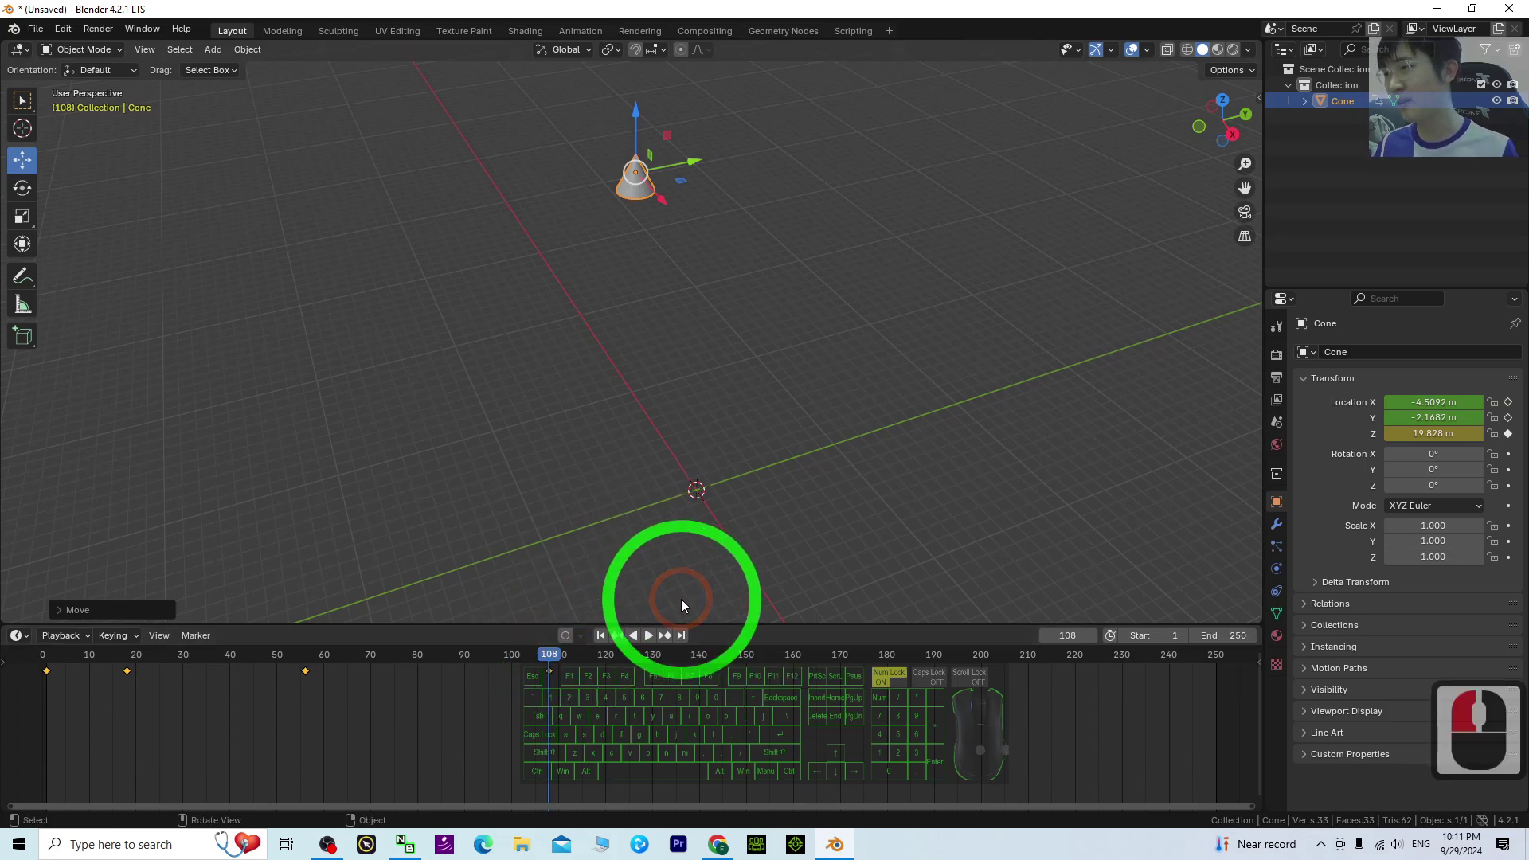
Step: Play the cone animation from the start past frame 127, then return to frame 1
click(601, 636)
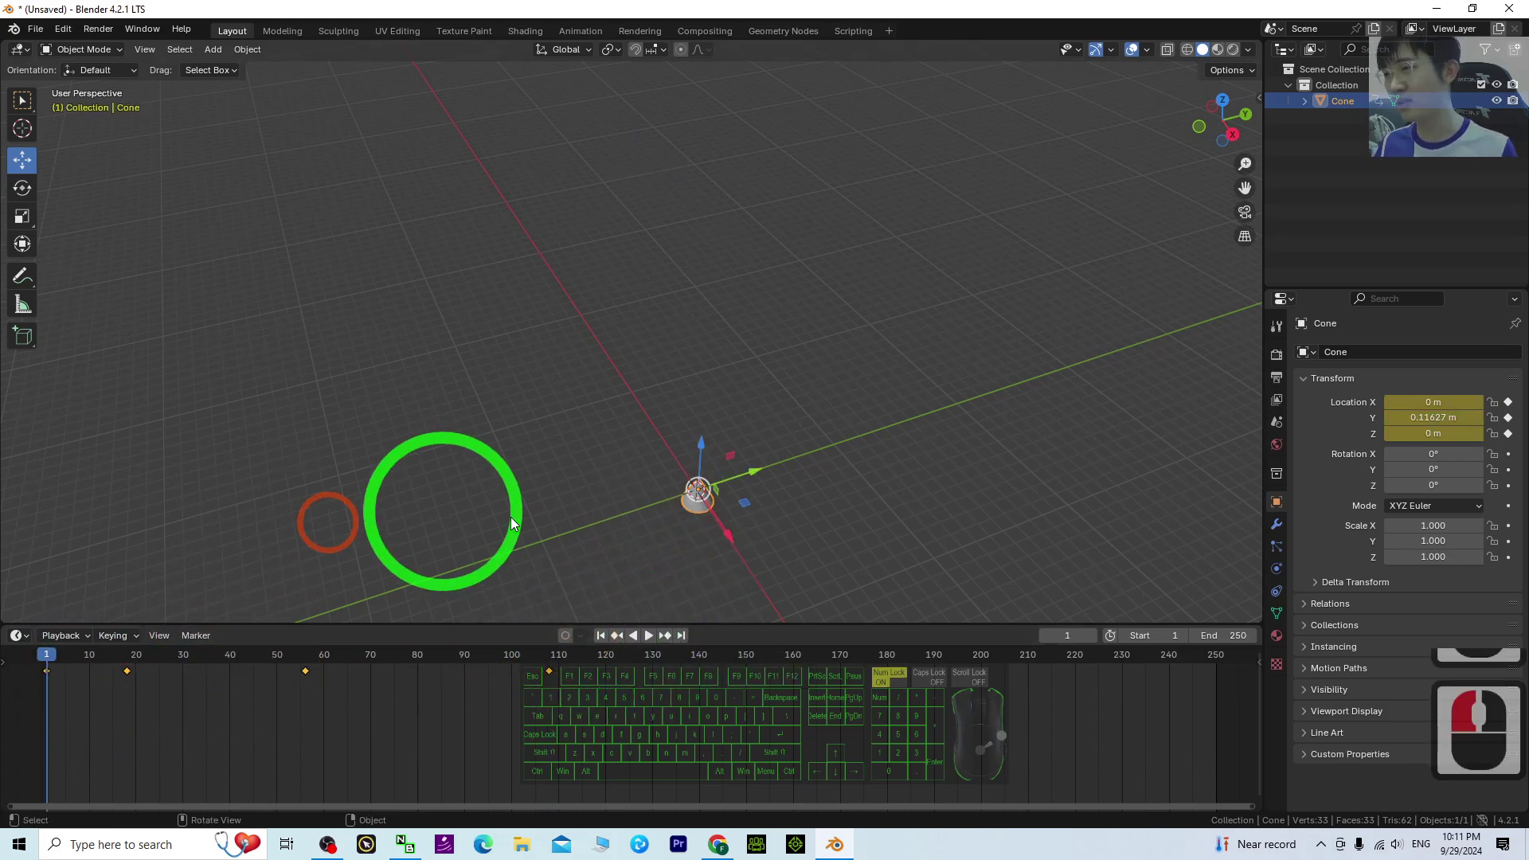
shift+scroll(798, 482, up, 2)
shift+middle_drag(843, 503, 881, 468)
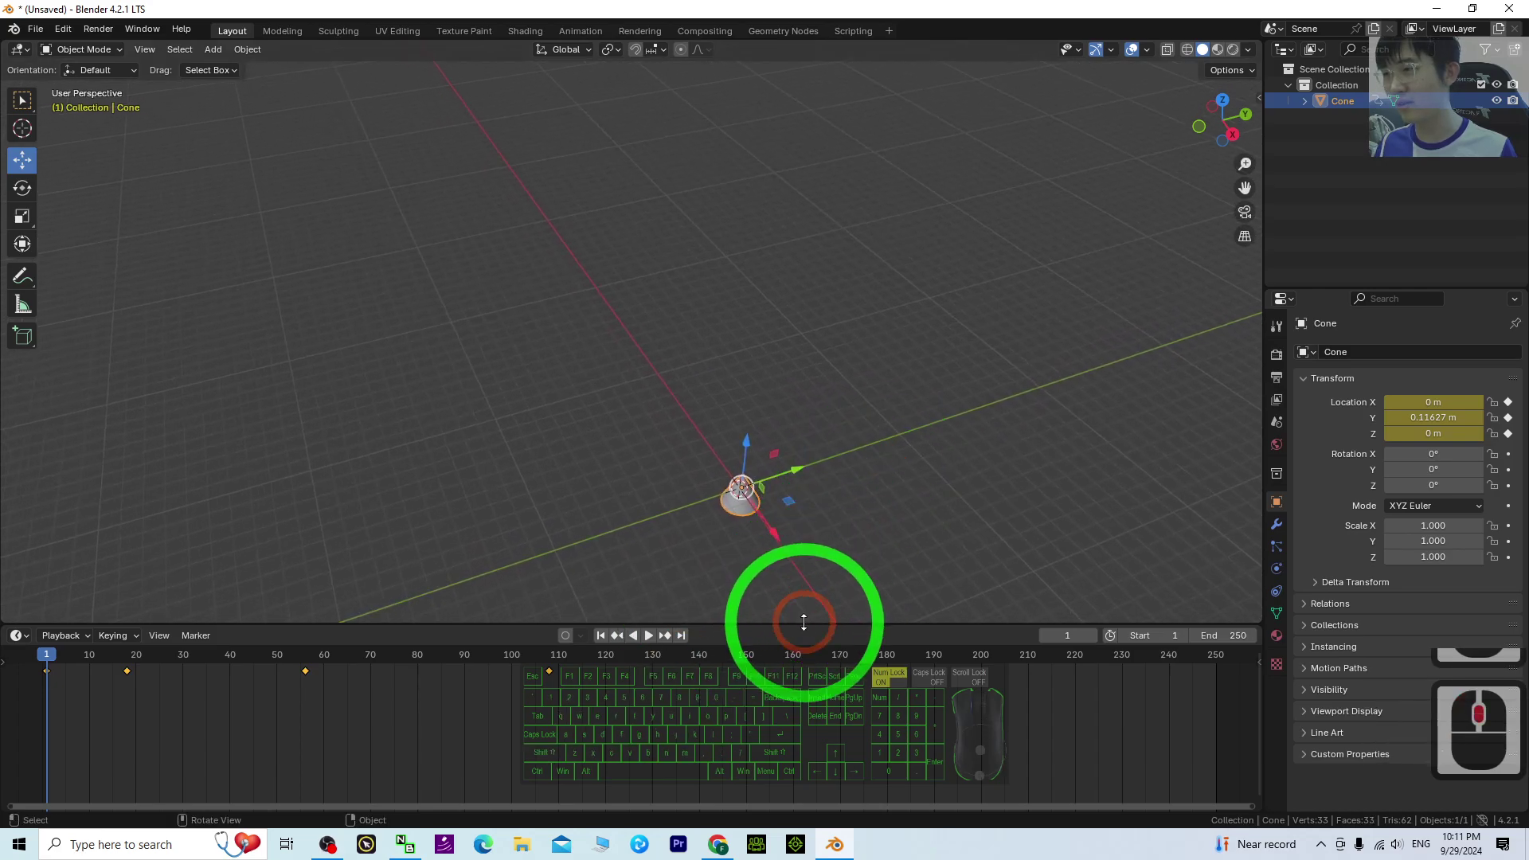
drag(804, 623, 800, 710)
scroll(915, 597, up, 3)
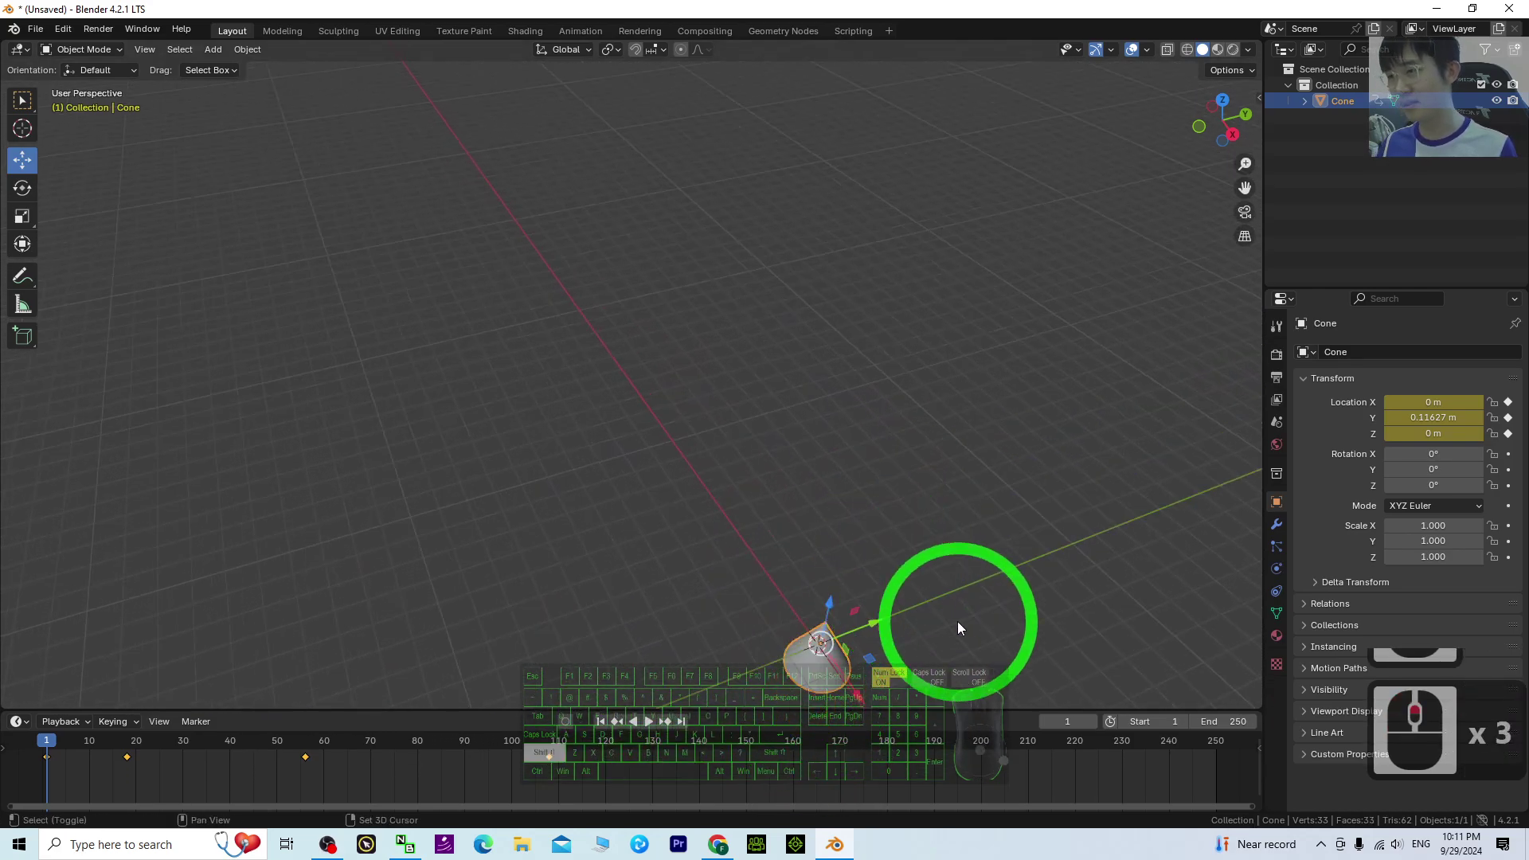
shift+middle_drag(957, 621, 915, 462)
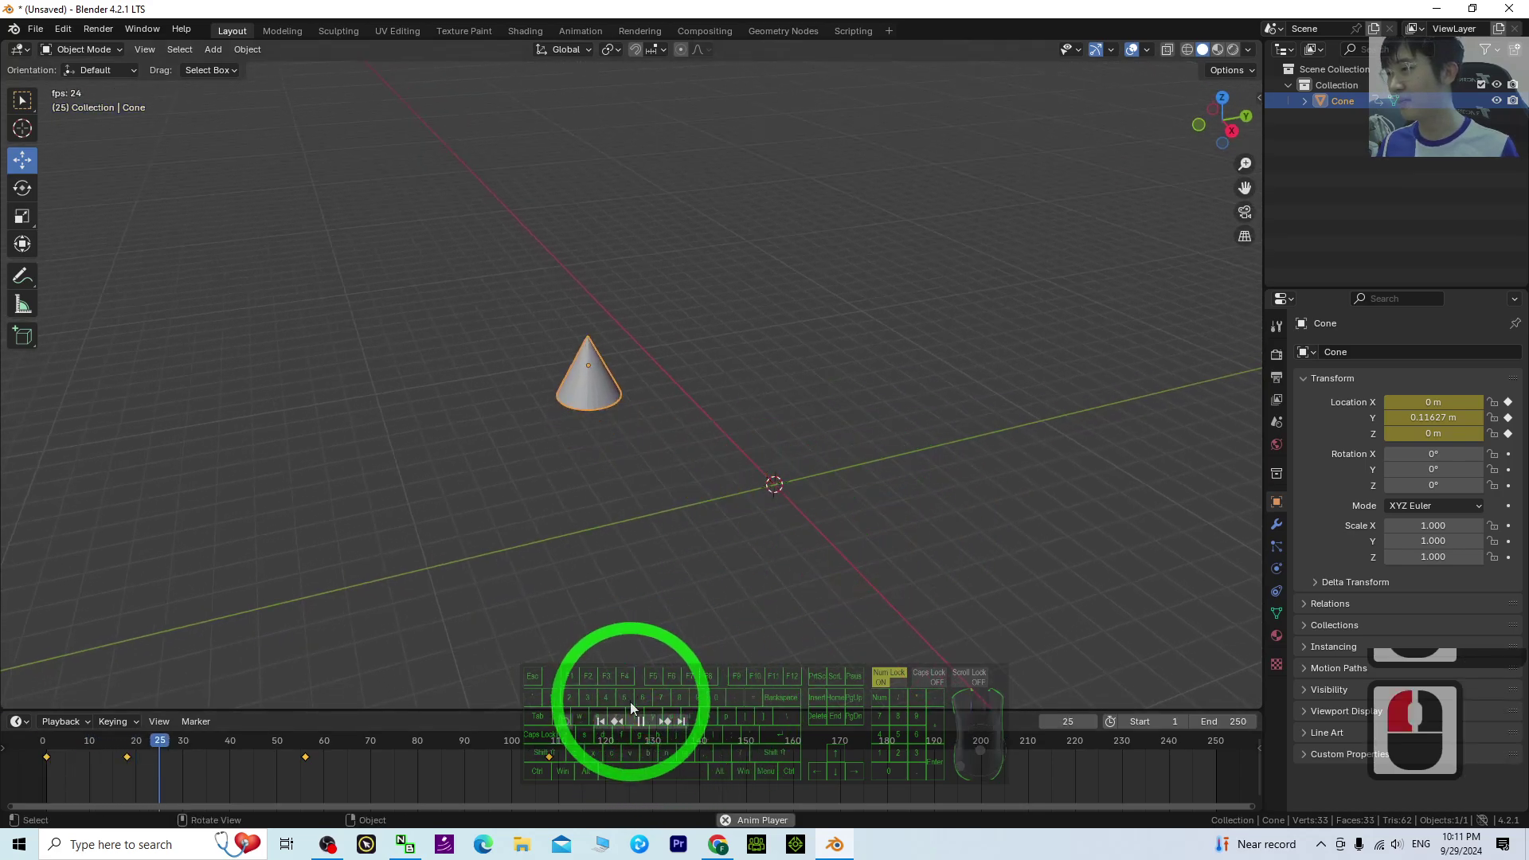
scroll(682, 604, down, 4)
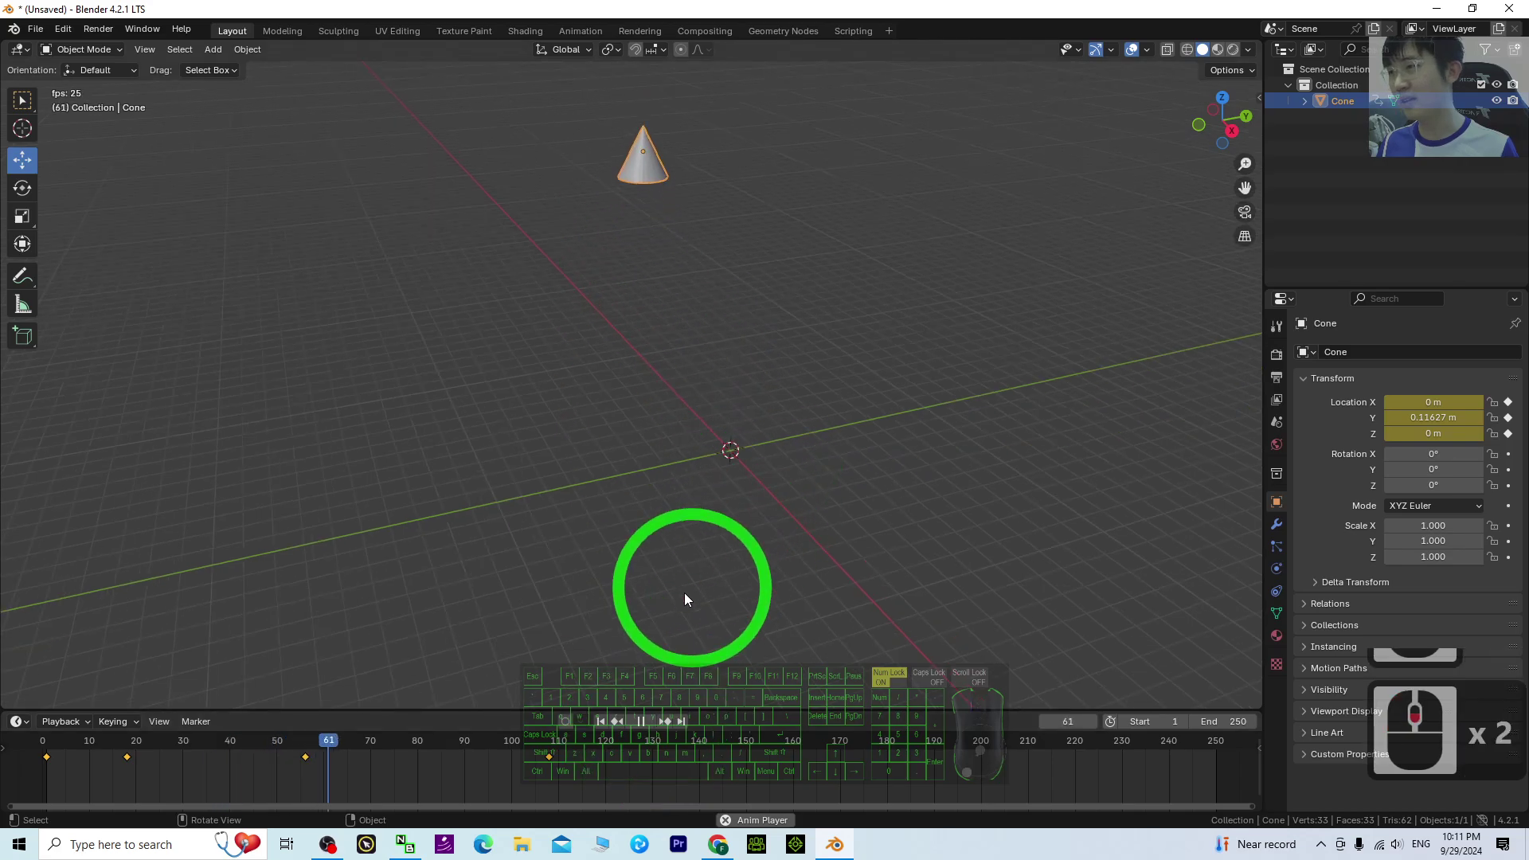
click(640, 720)
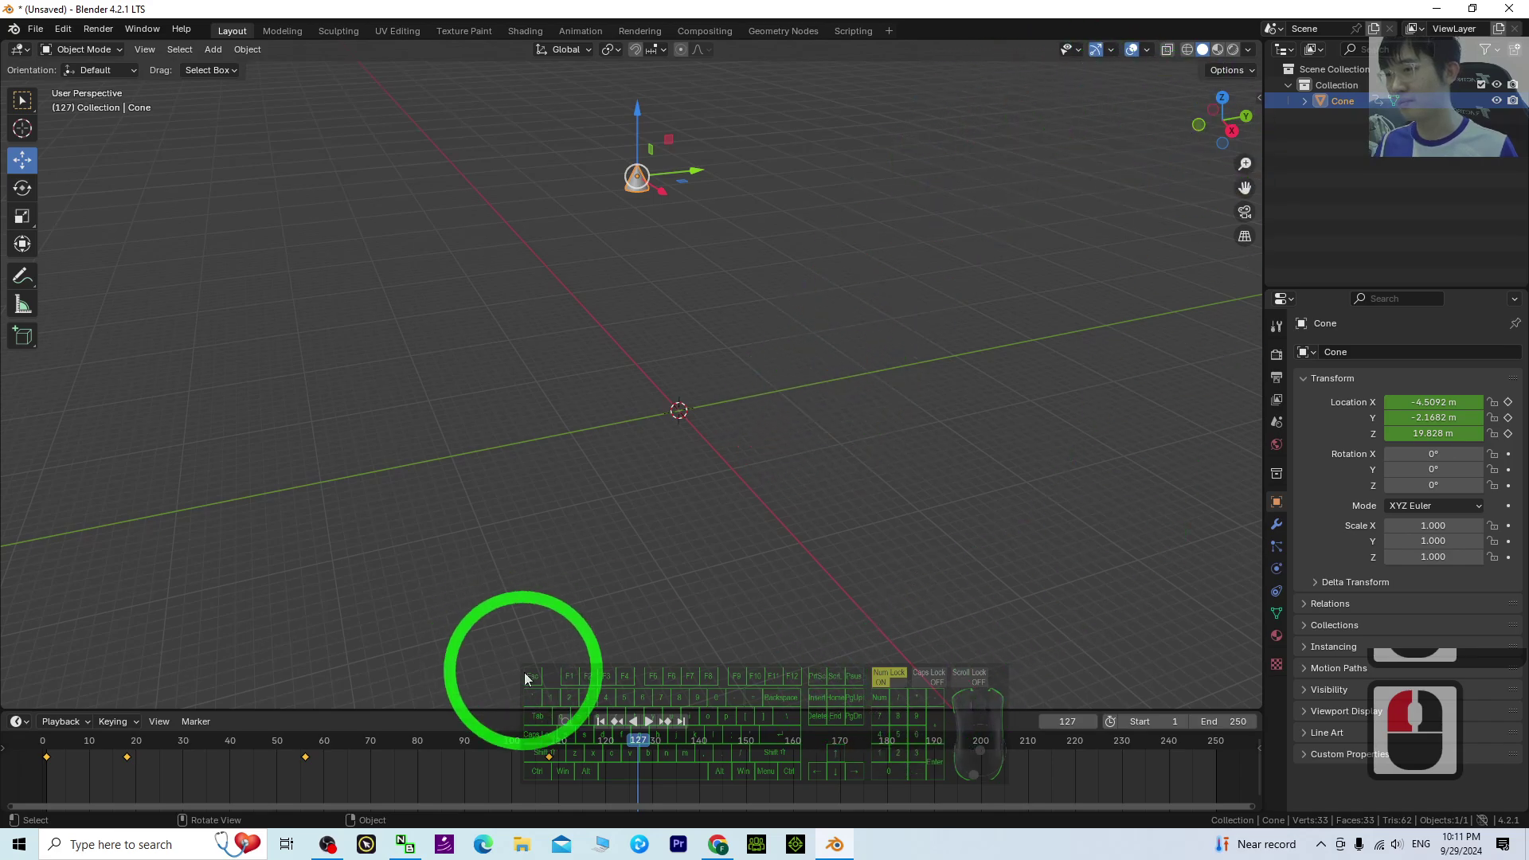
double_click(599, 722)
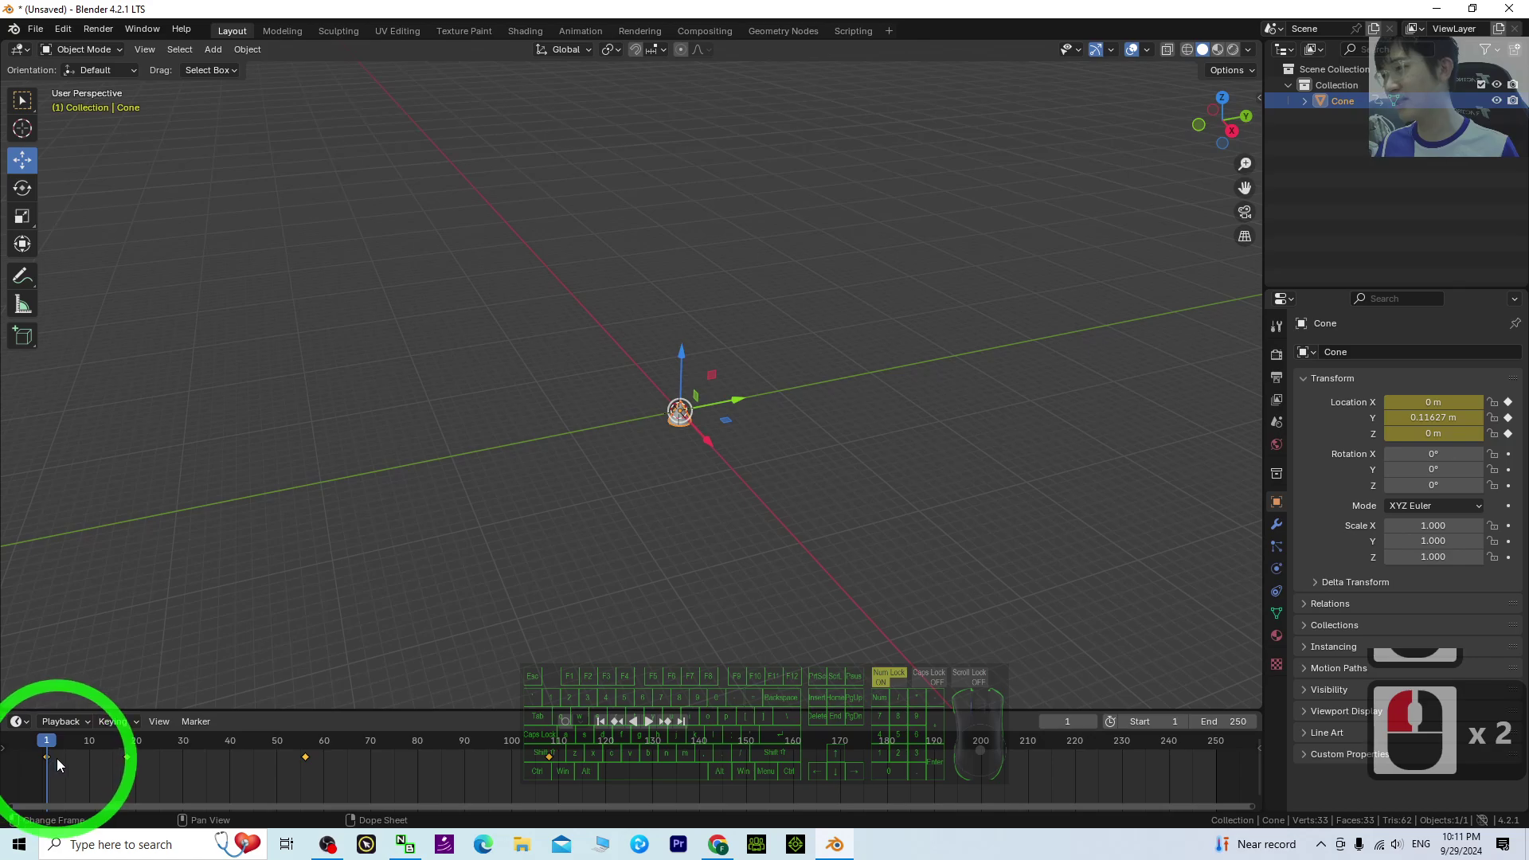
Step: Scrub the timeline through frames 17, 41 and 104, leaving it at frame 76
scroll(868, 470, up, 8)
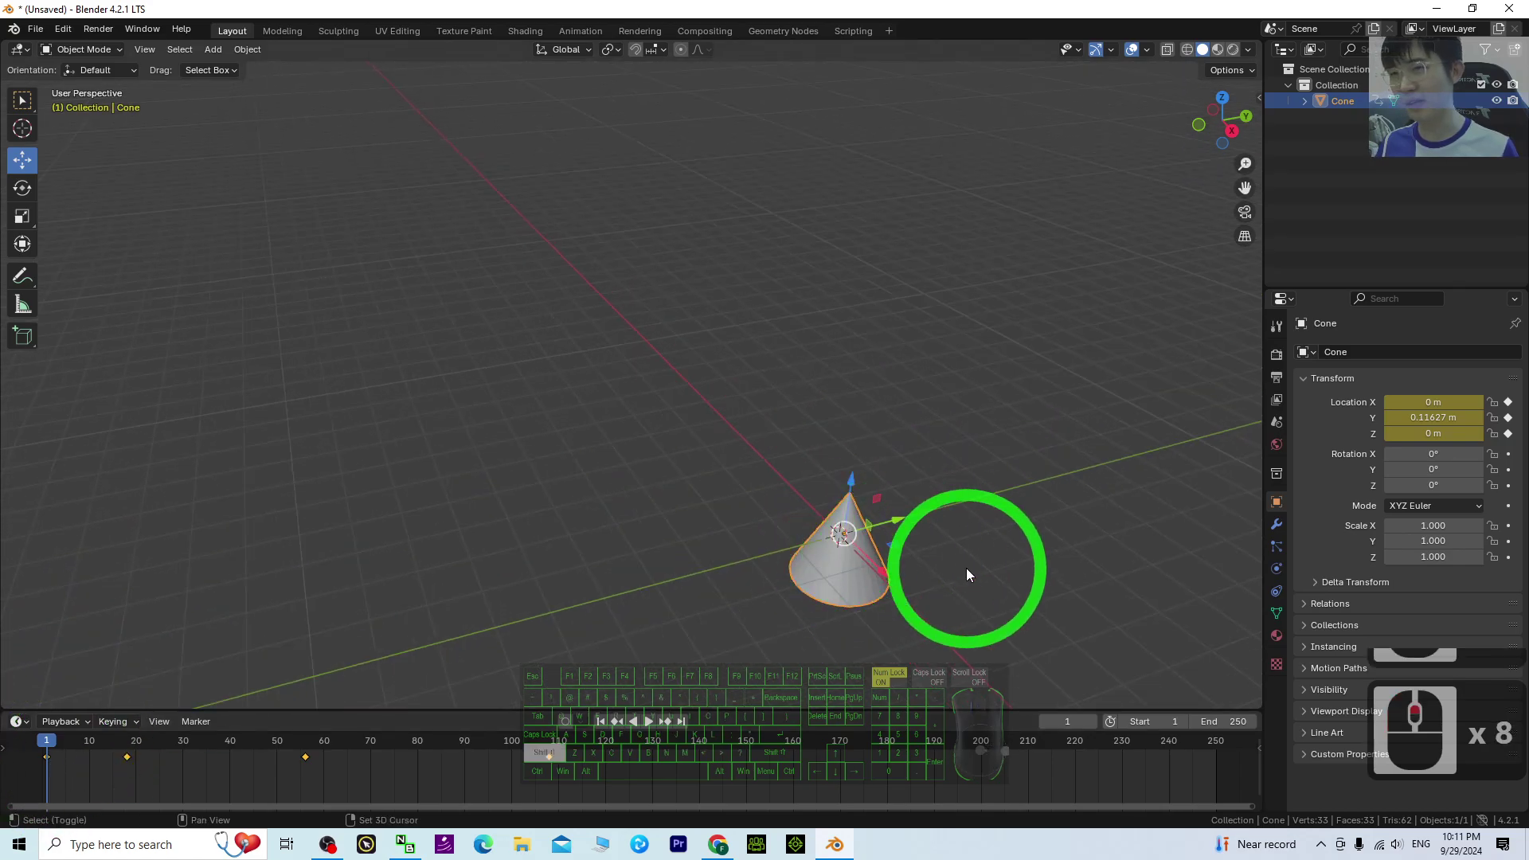
shift+middle_drag(966, 575, 906, 528)
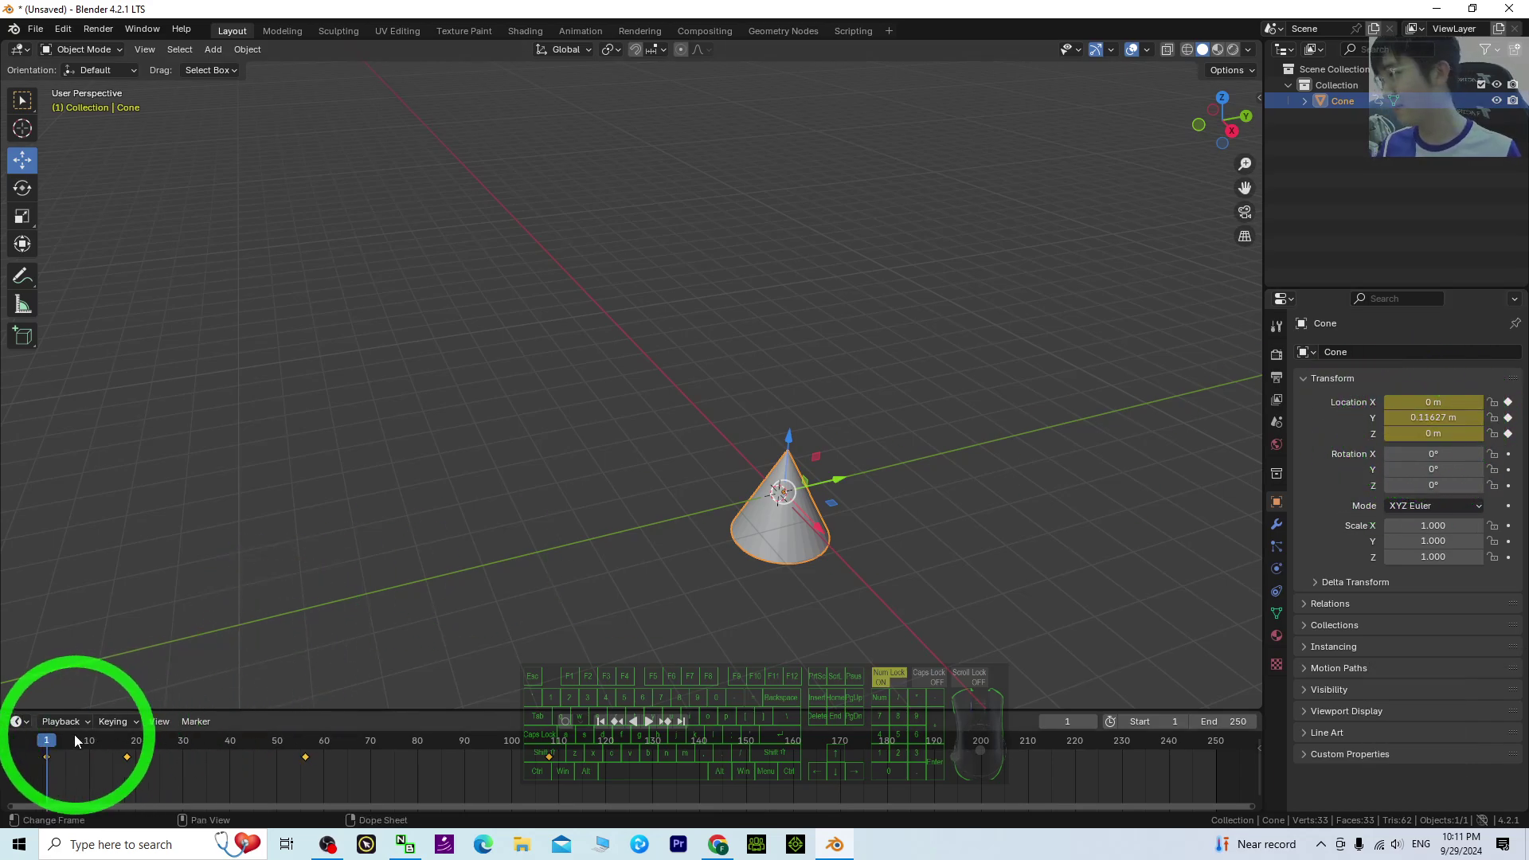
drag(48, 744, 234, 726)
middle_drag(605, 574, 710, 536)
middle_drag(812, 536, 812, 519)
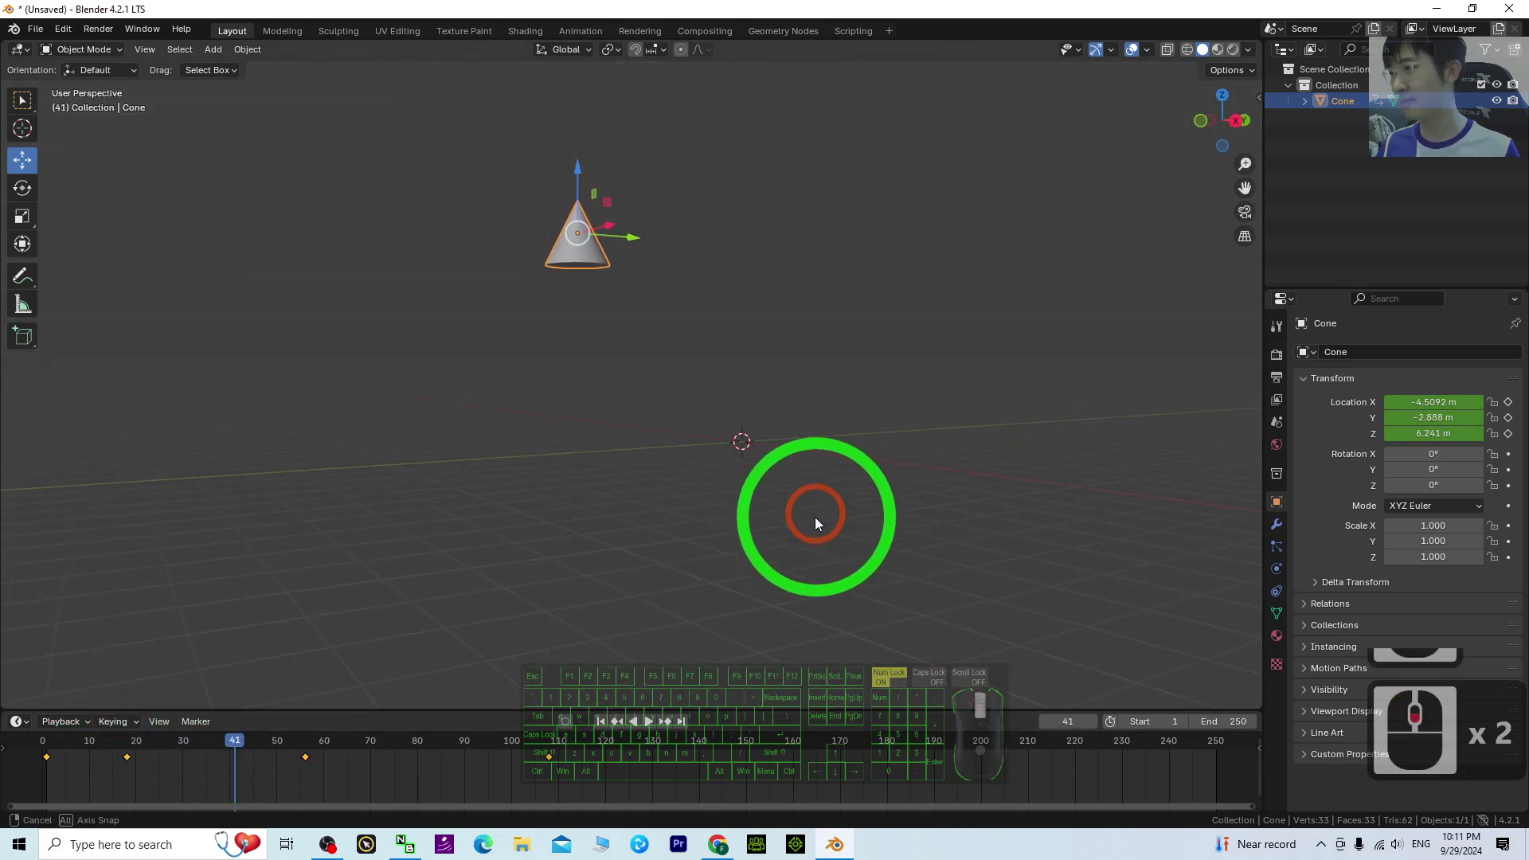
drag(239, 728, 402, 731)
Step: With Auto Keying on, set the cone's Location Z to 0 m at frame 76
middle_drag(780, 490, 790, 401)
scroll(791, 408, down, 5)
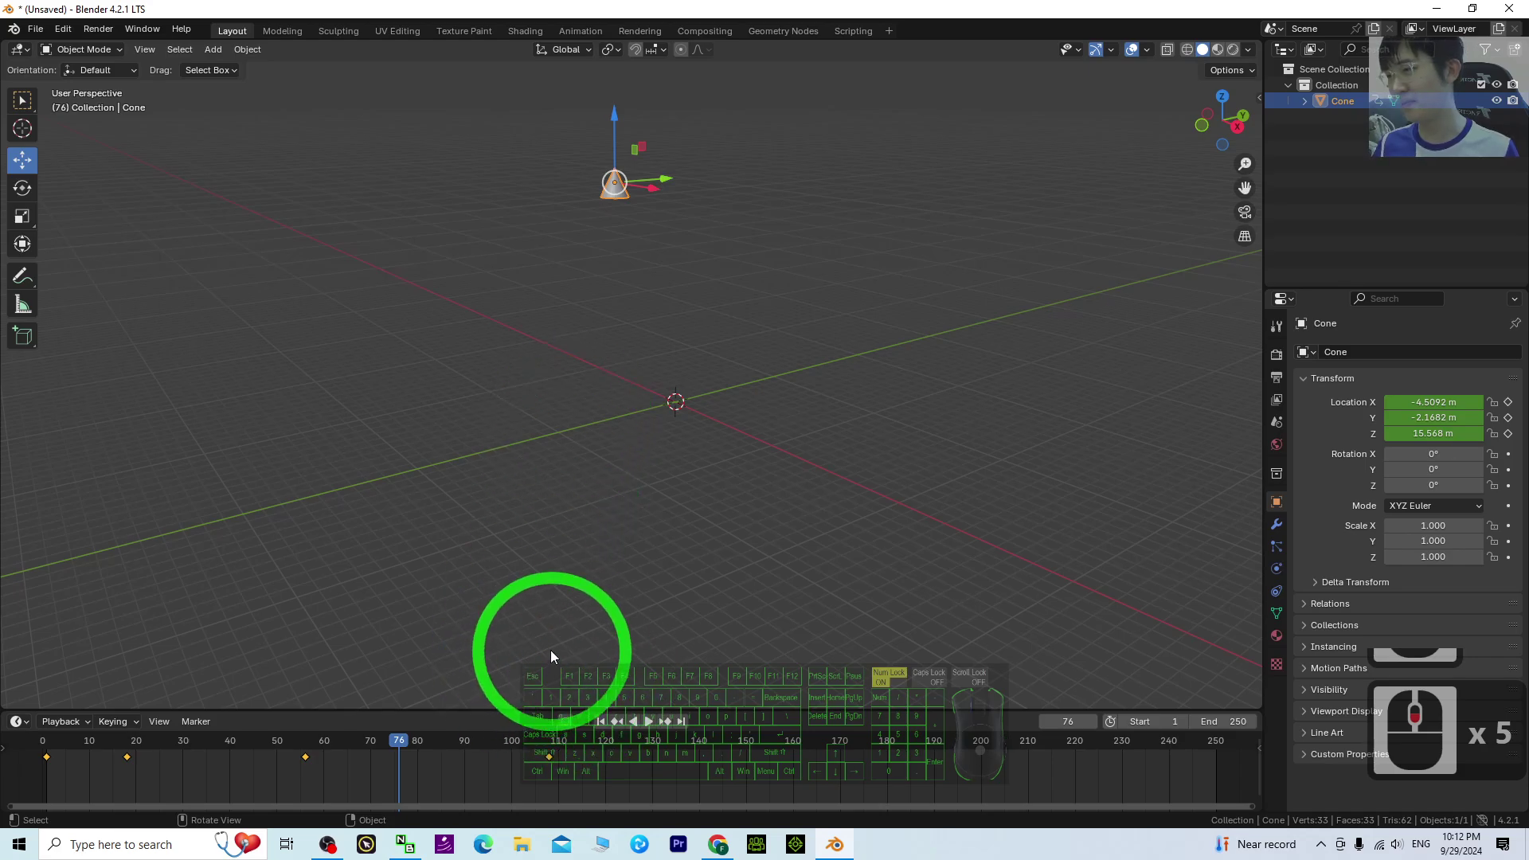
click(564, 721)
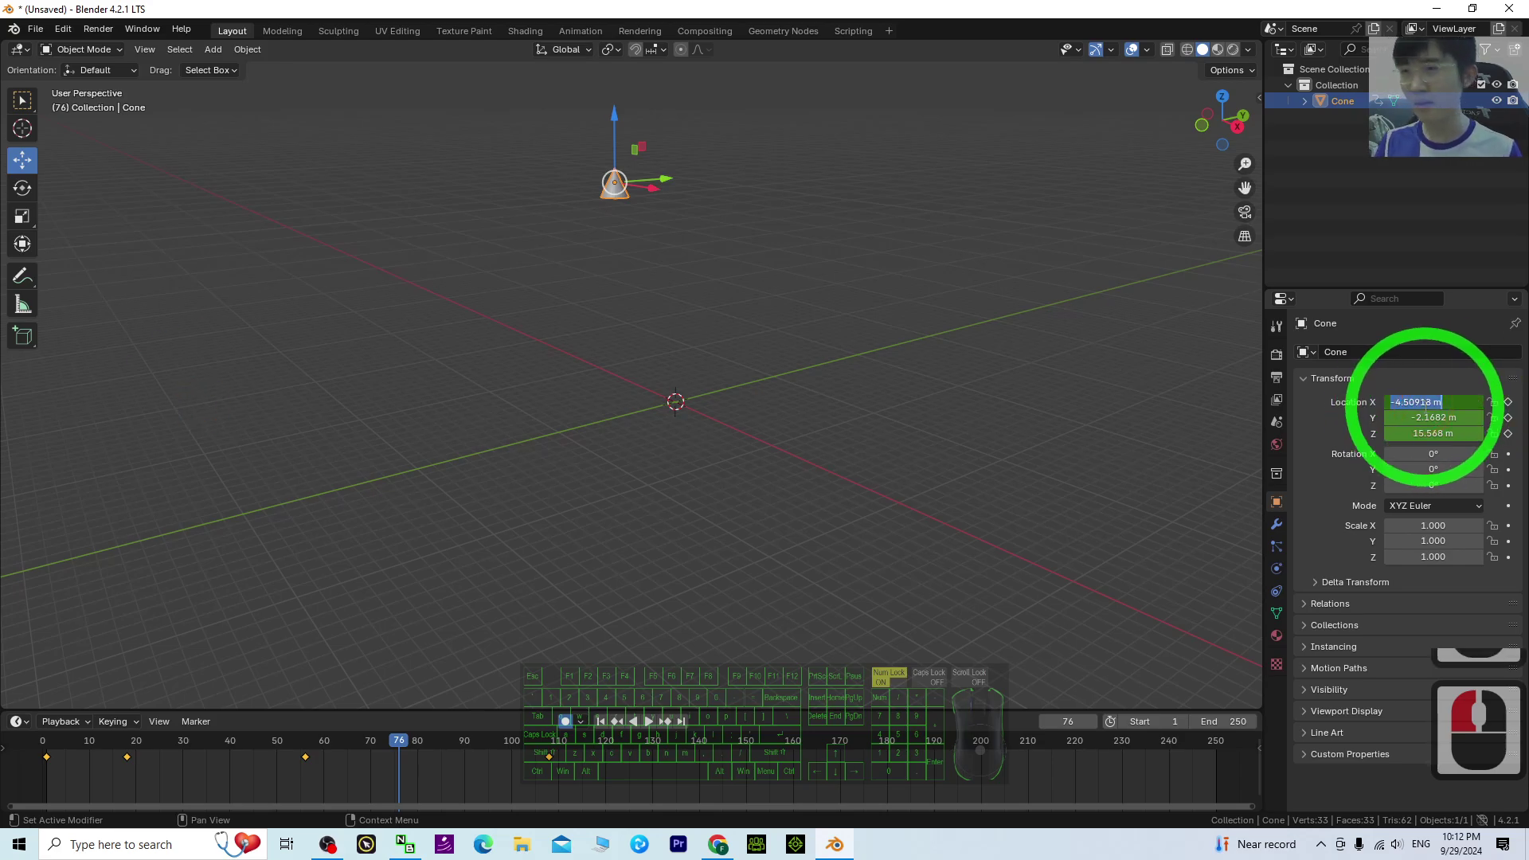
double_click(1443, 434)
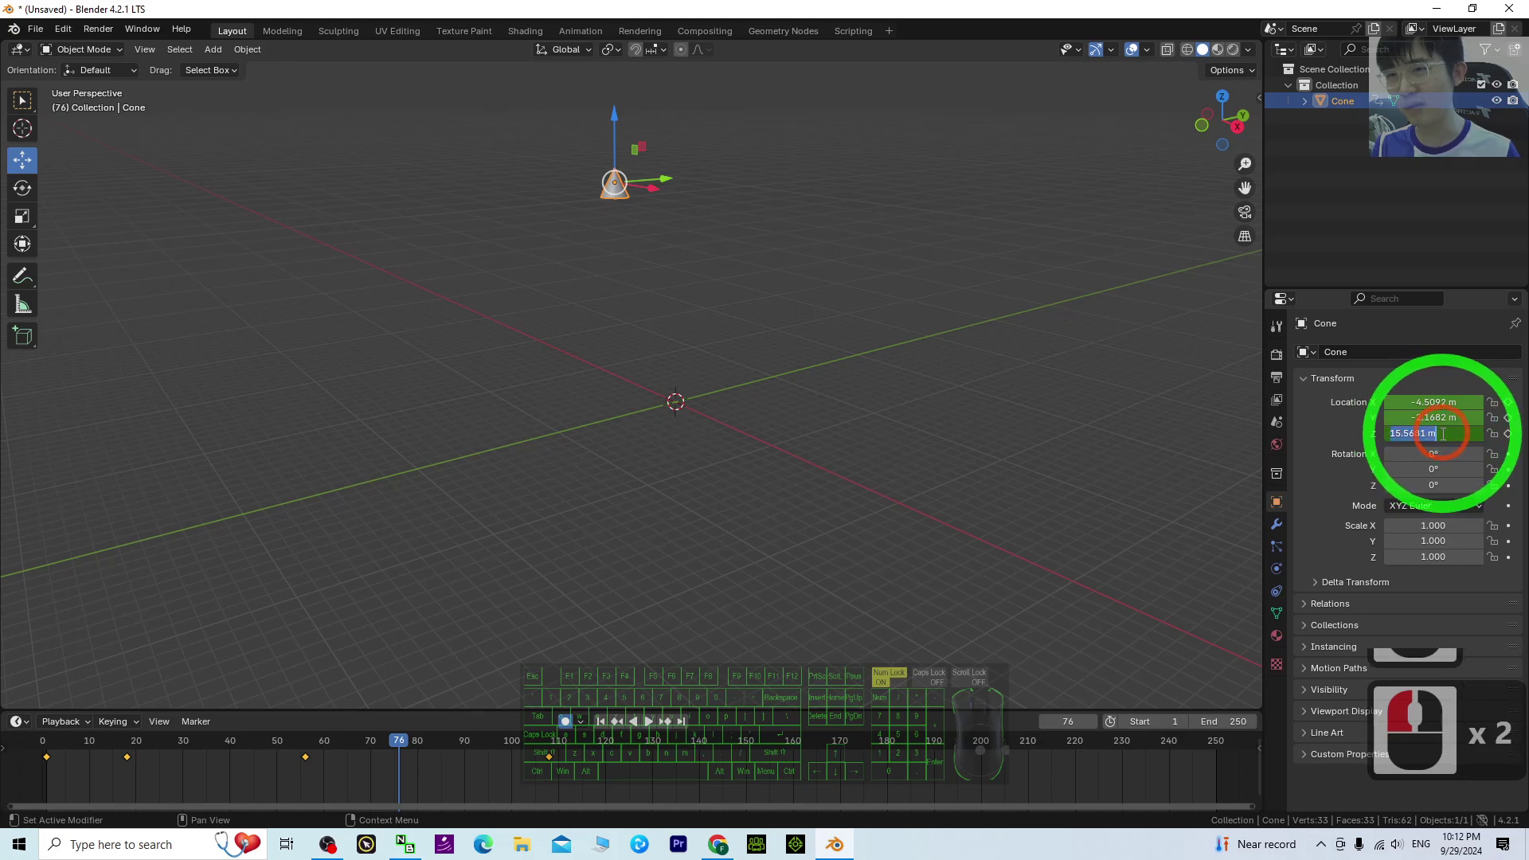
text(0)
key(Return)
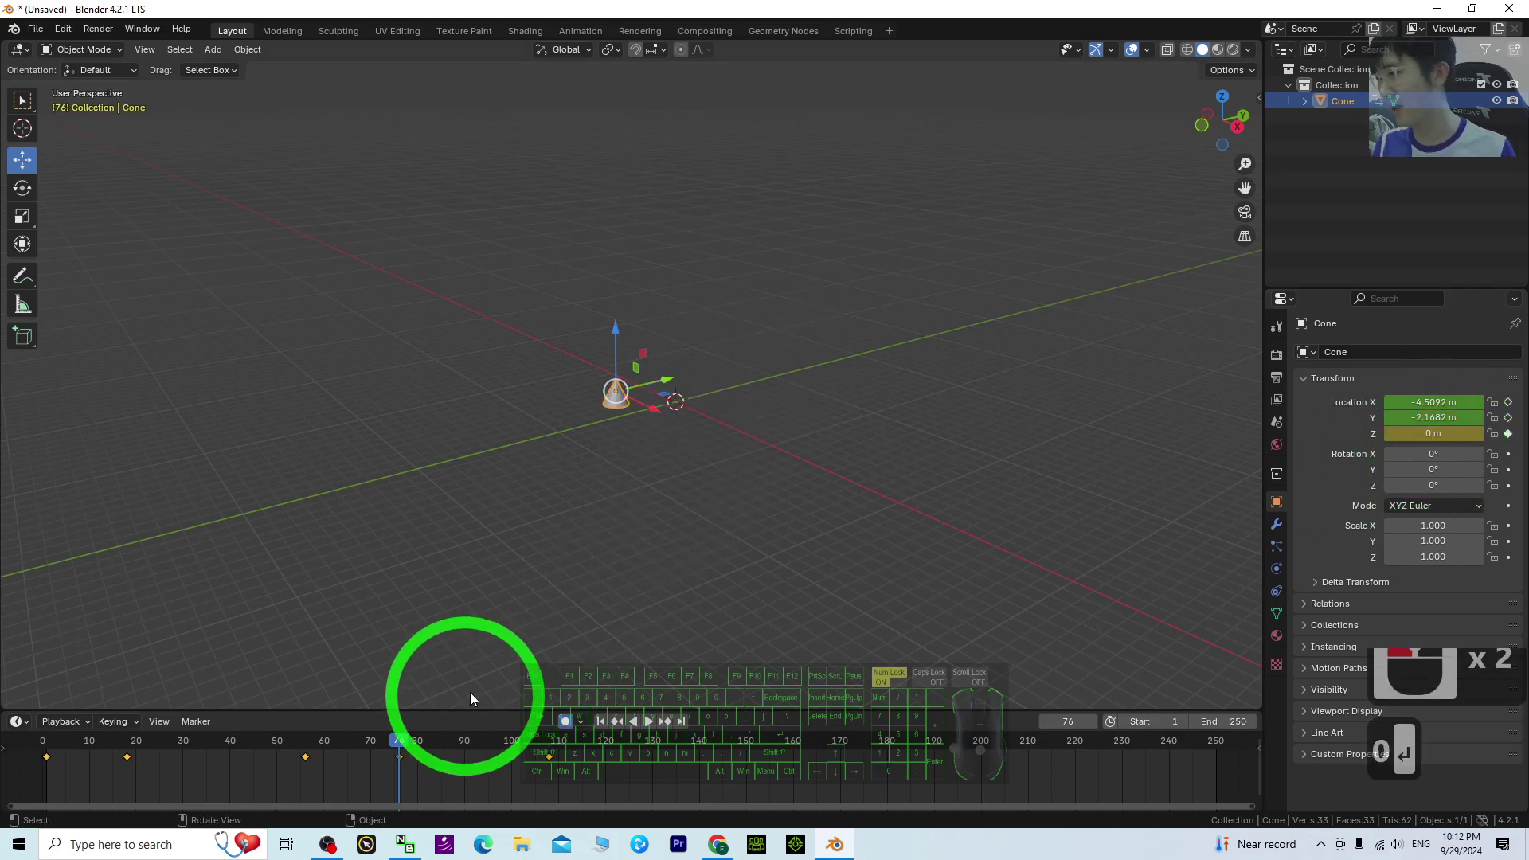
Step: Replay the corrected animation from frame 1 while orbiting, then stop and rewind to frame 1
click(601, 721)
click(649, 721)
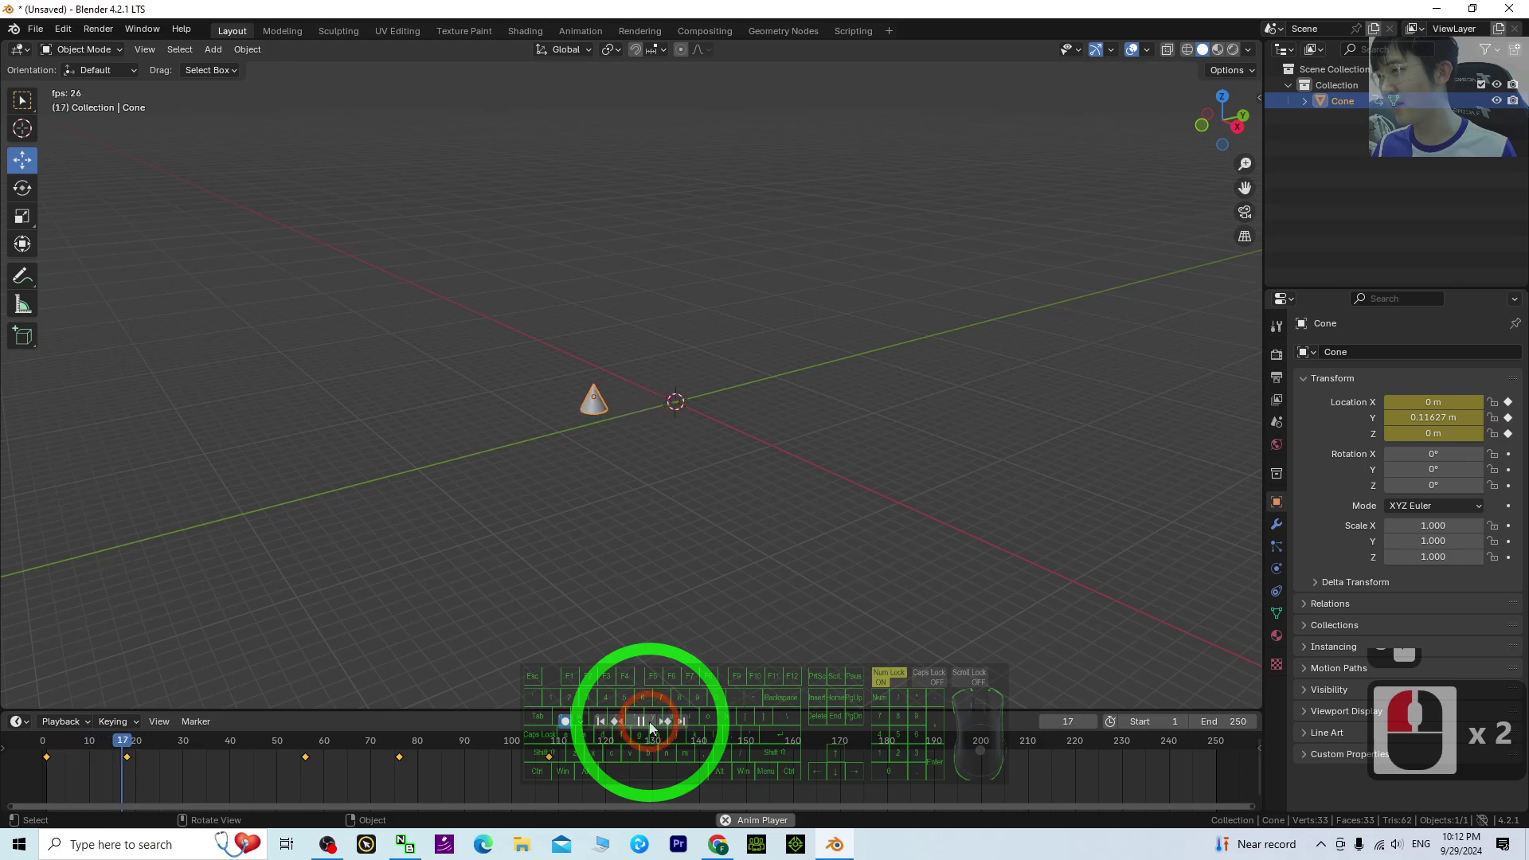
middle_drag(642, 658, 836, 549)
click(600, 721)
scroll(752, 442, up, 6)
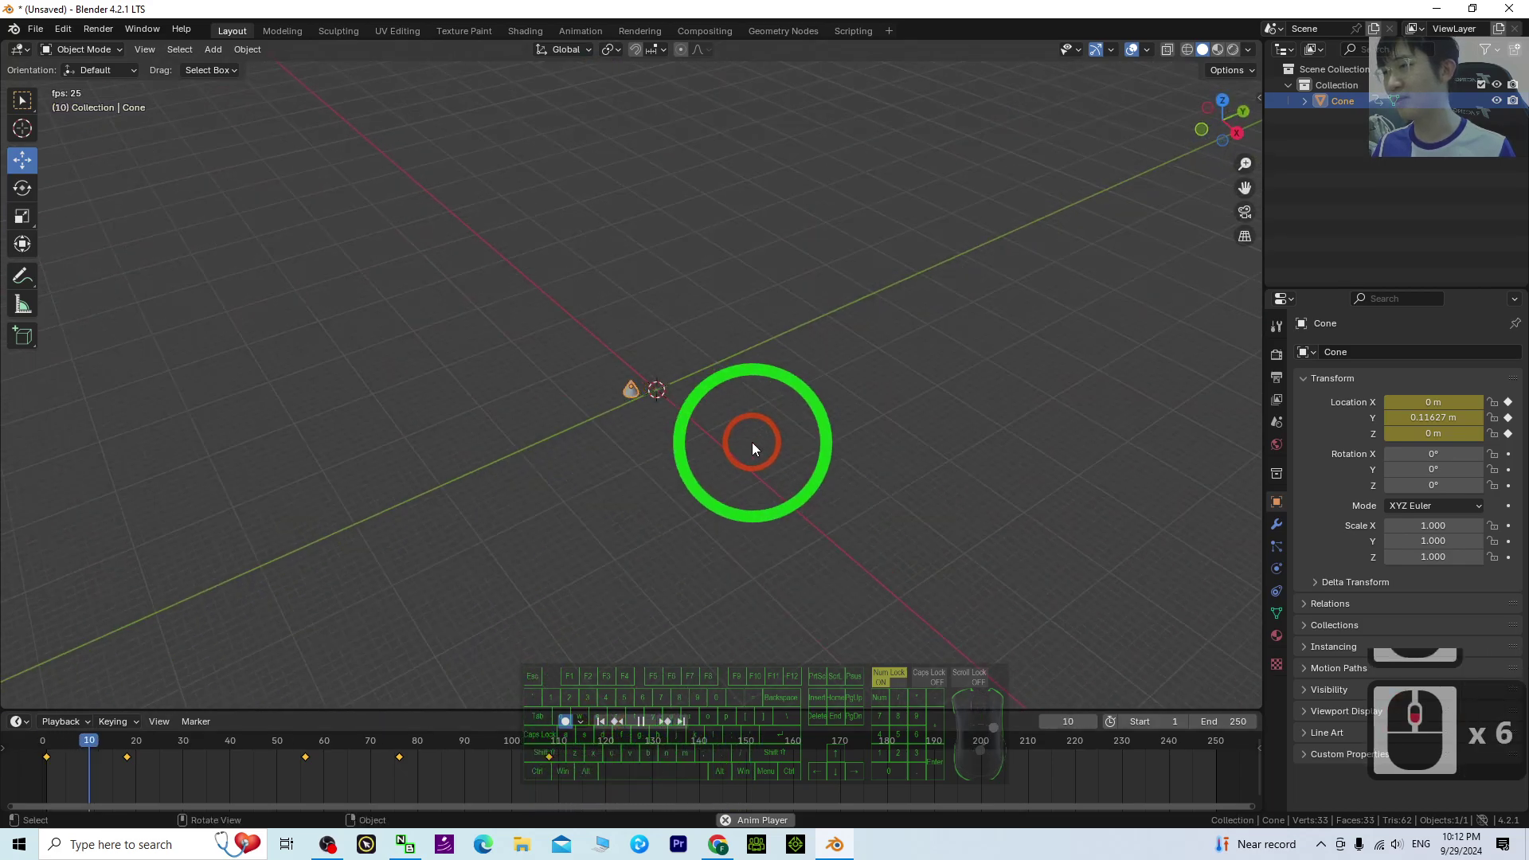
shift+middle_drag(763, 371, 863, 467)
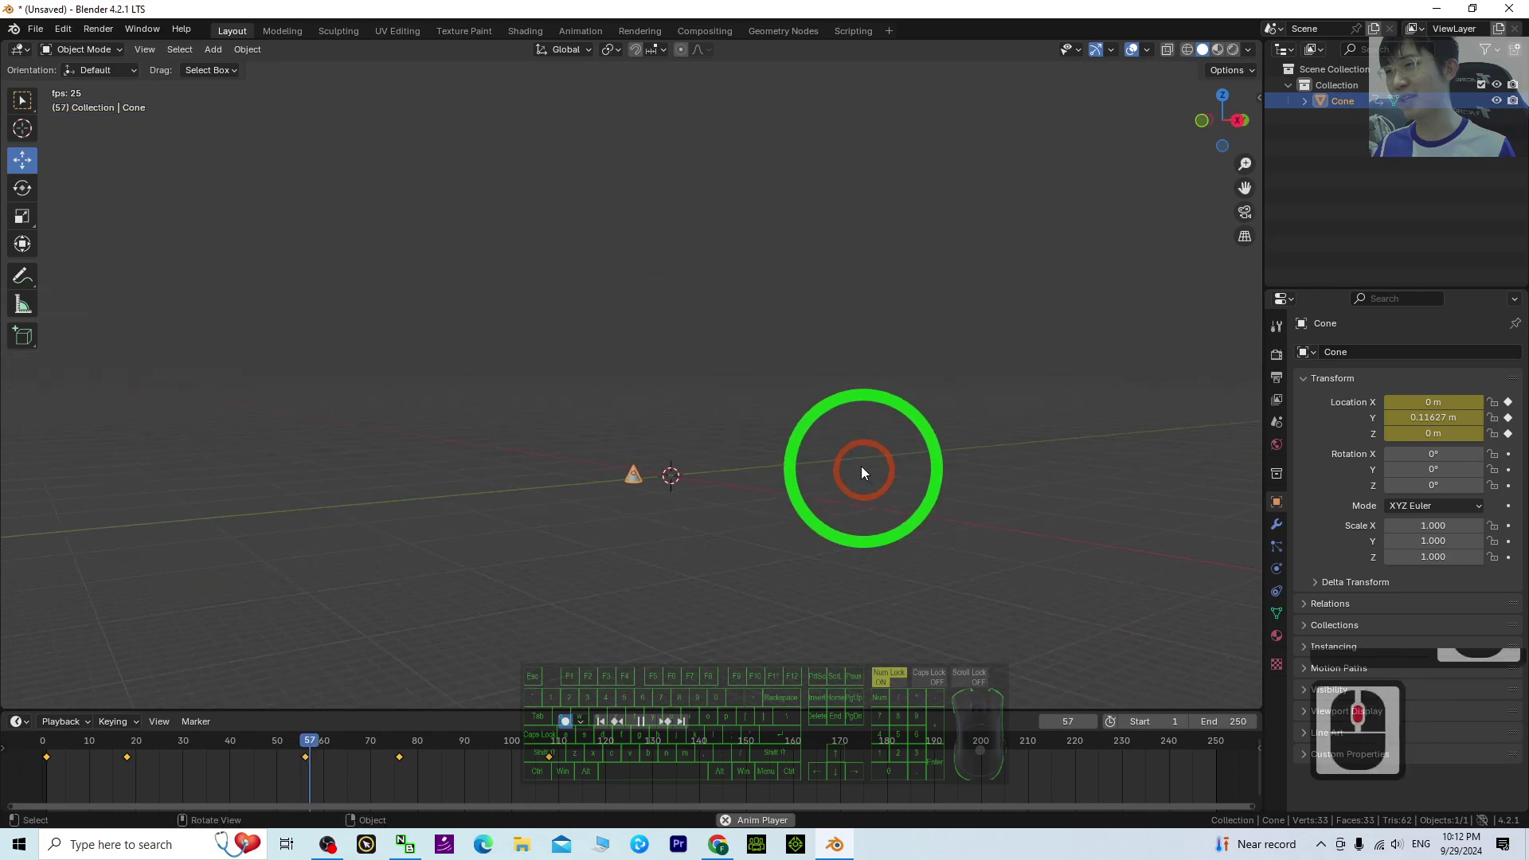
scroll(697, 472, up, 5)
middle_drag(697, 473, 858, 553)
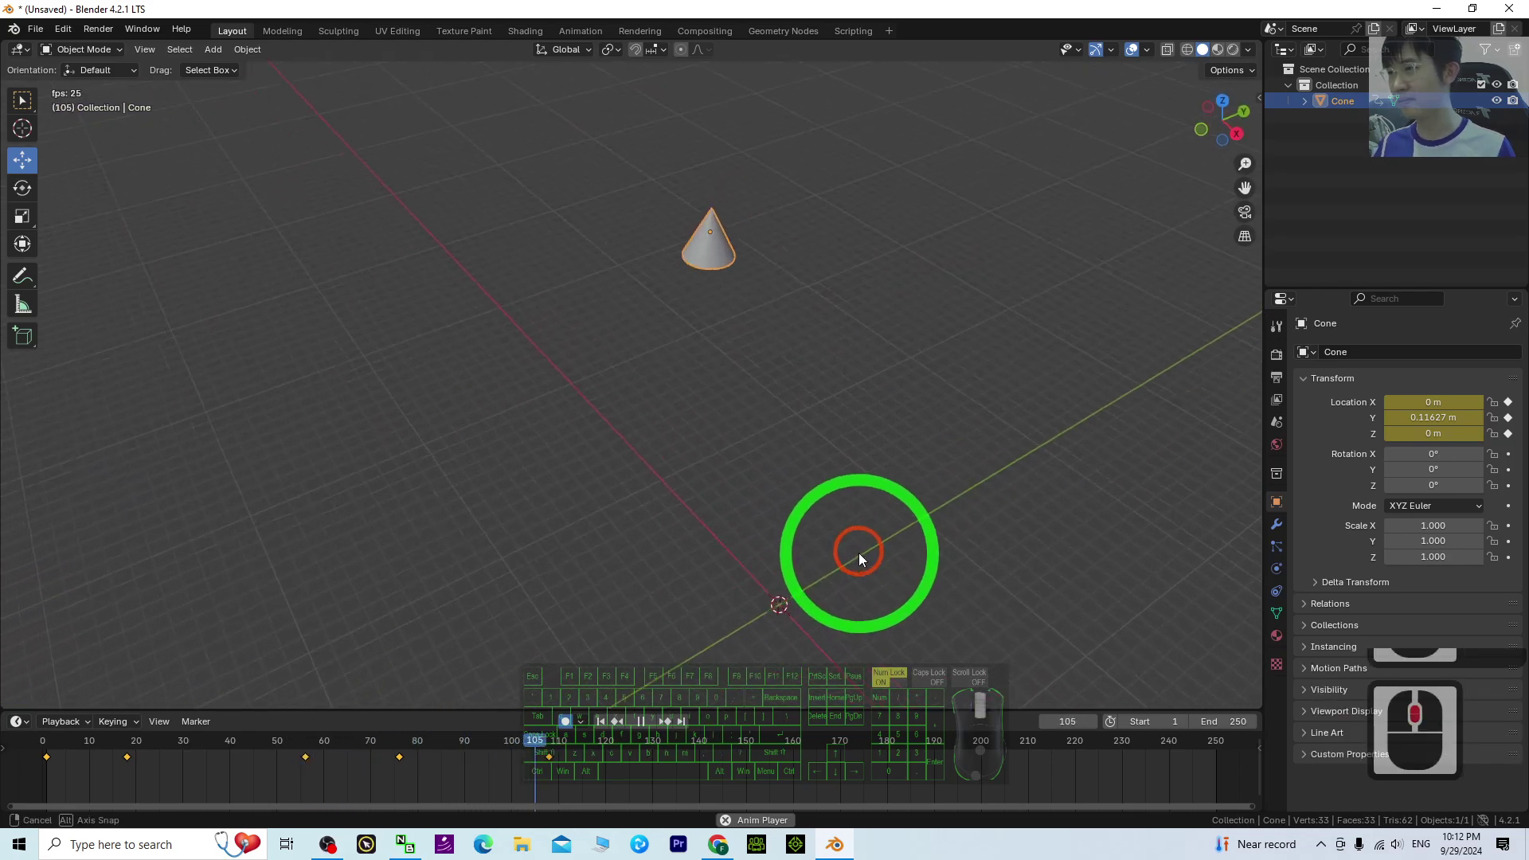
click(639, 720)
click(600, 721)
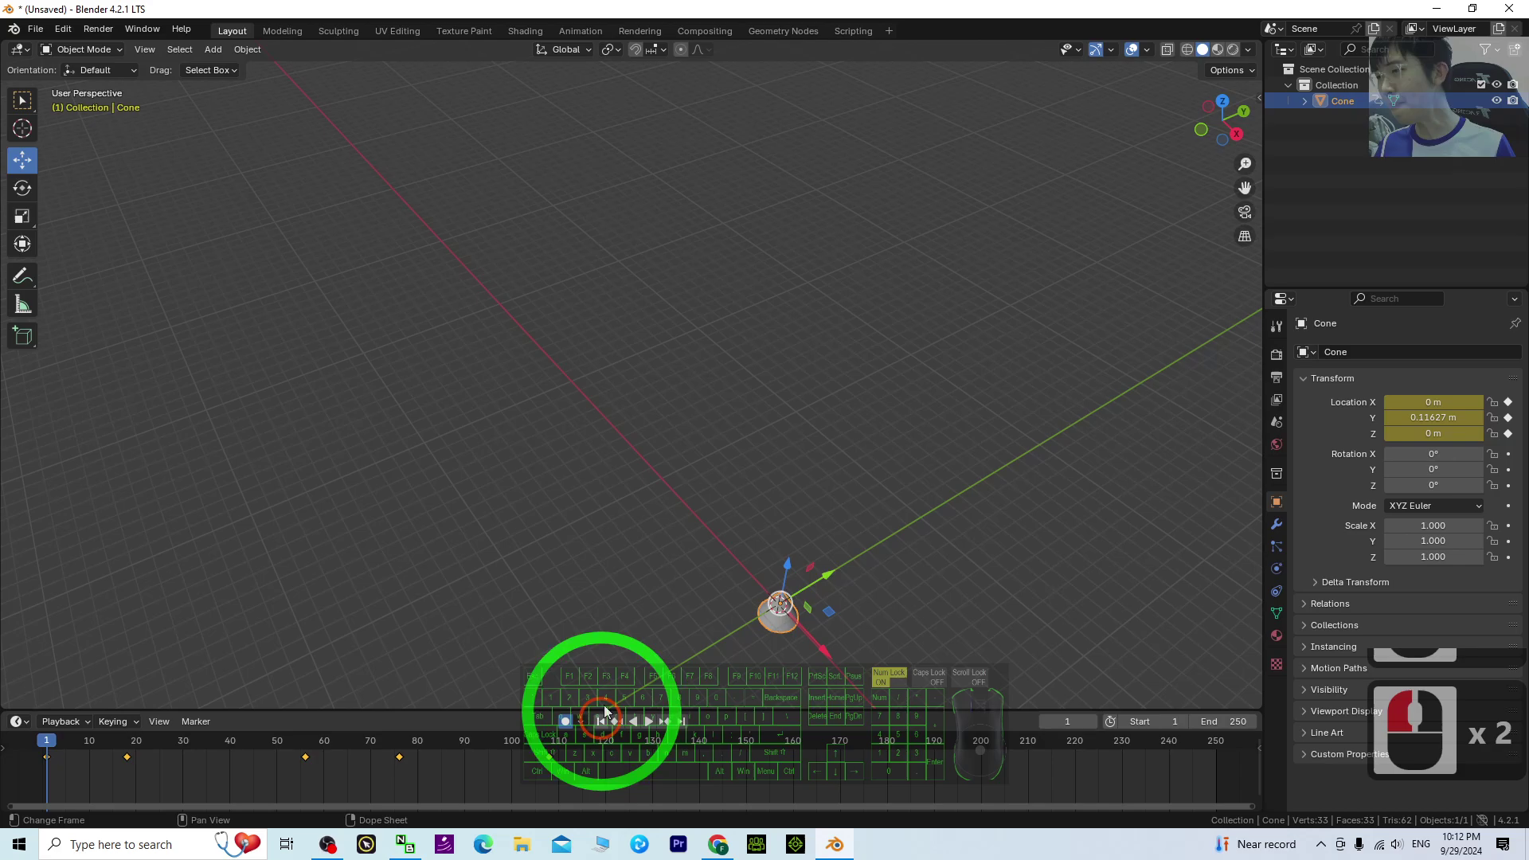
shift+middle_drag(953, 591, 882, 398)
scroll(801, 404, up, 5)
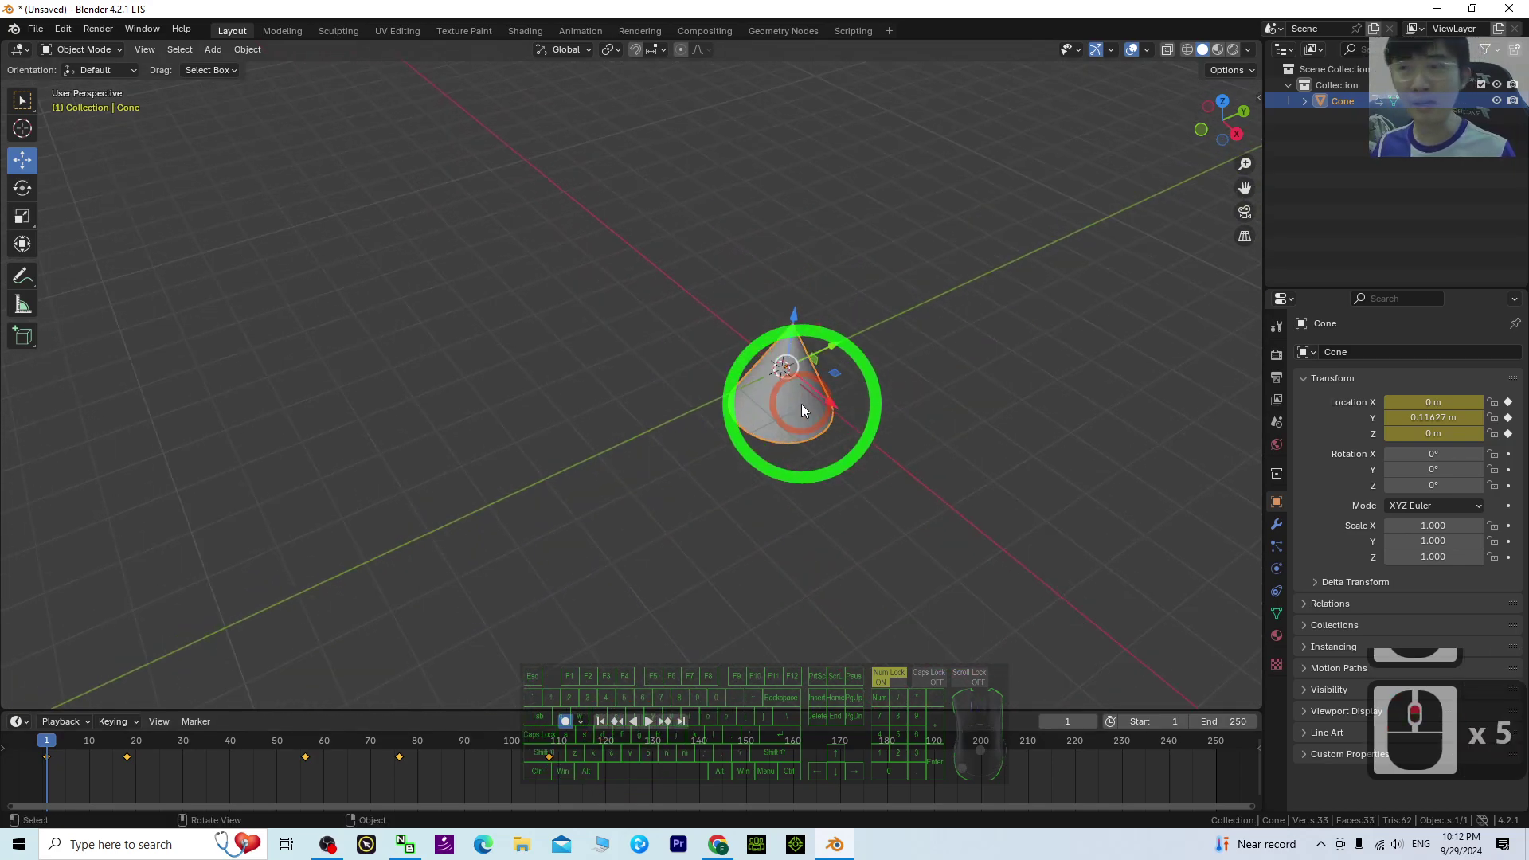
shift+middle_drag(1034, 399, 928, 427)
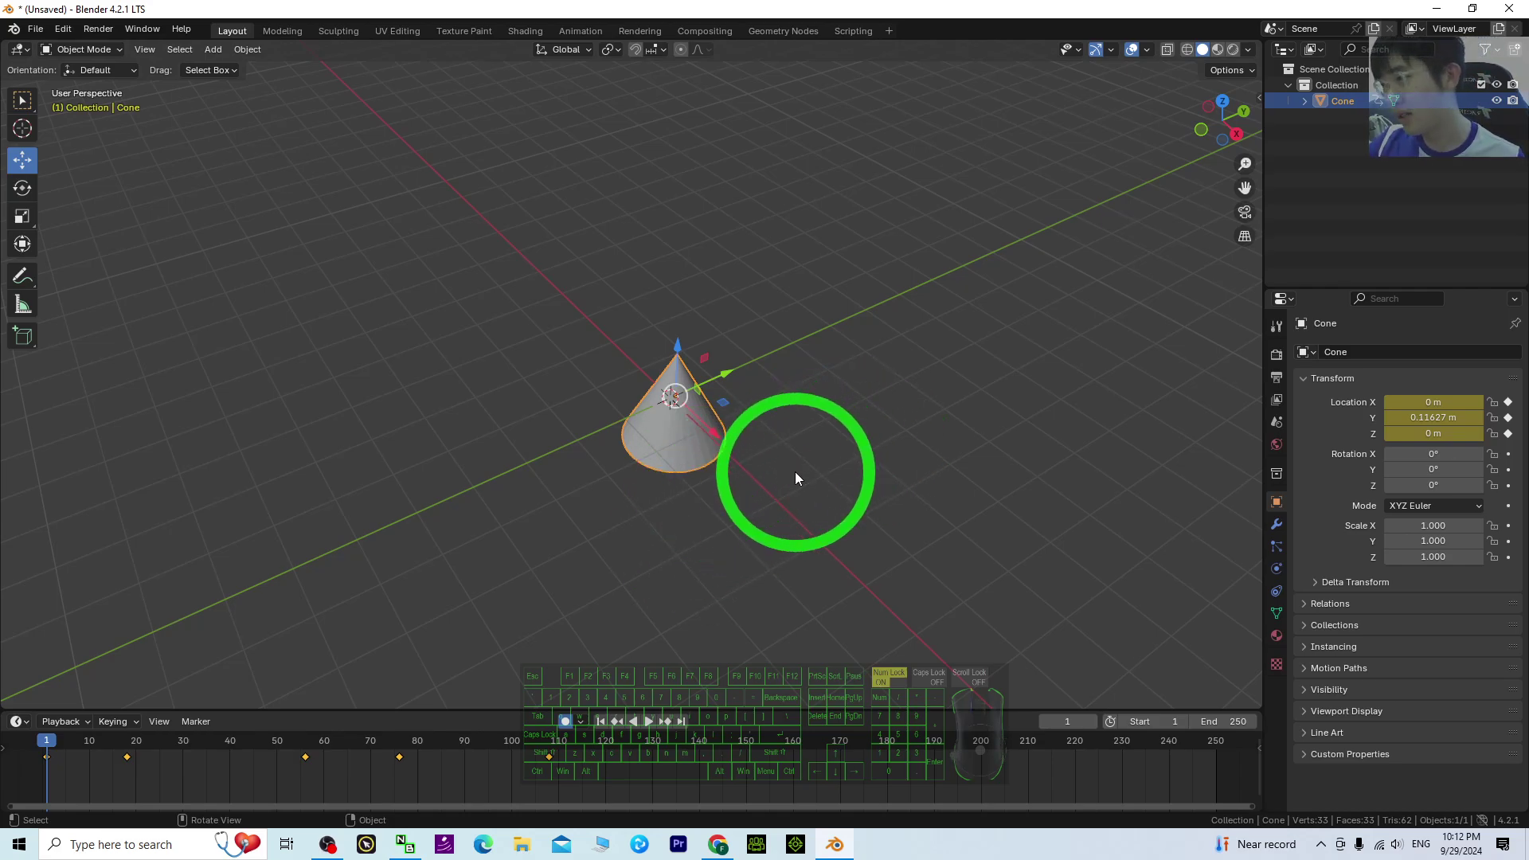
scroll(955, 454, up, 4)
scroll(995, 450, down, 1)
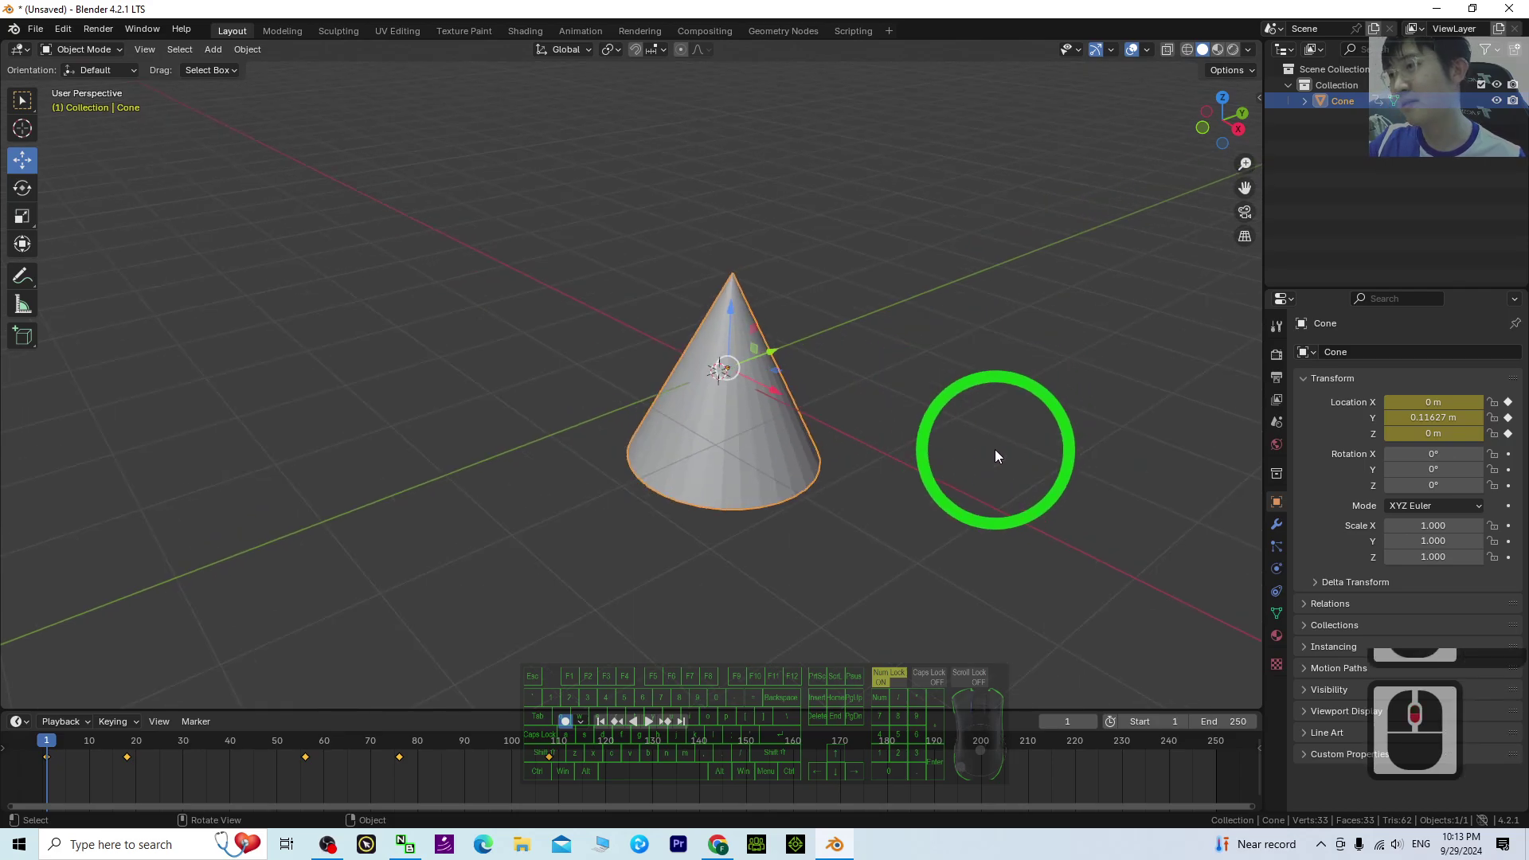
middle_drag(921, 447, 578, 506)
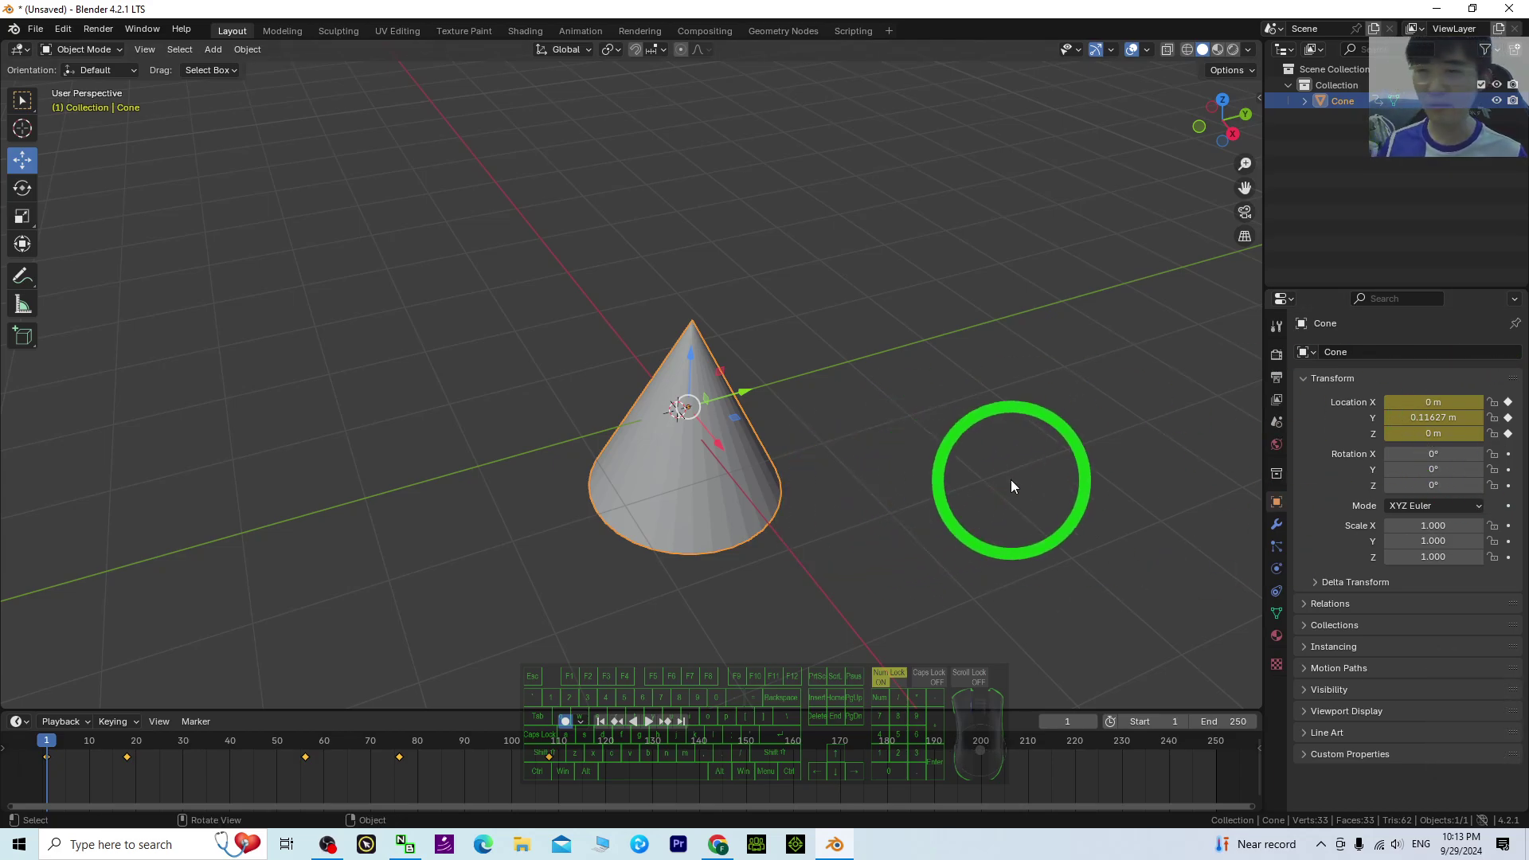
scroll(871, 504, down, 2)
scroll(860, 501, up, 2)
middle_drag(976, 512, 863, 524)
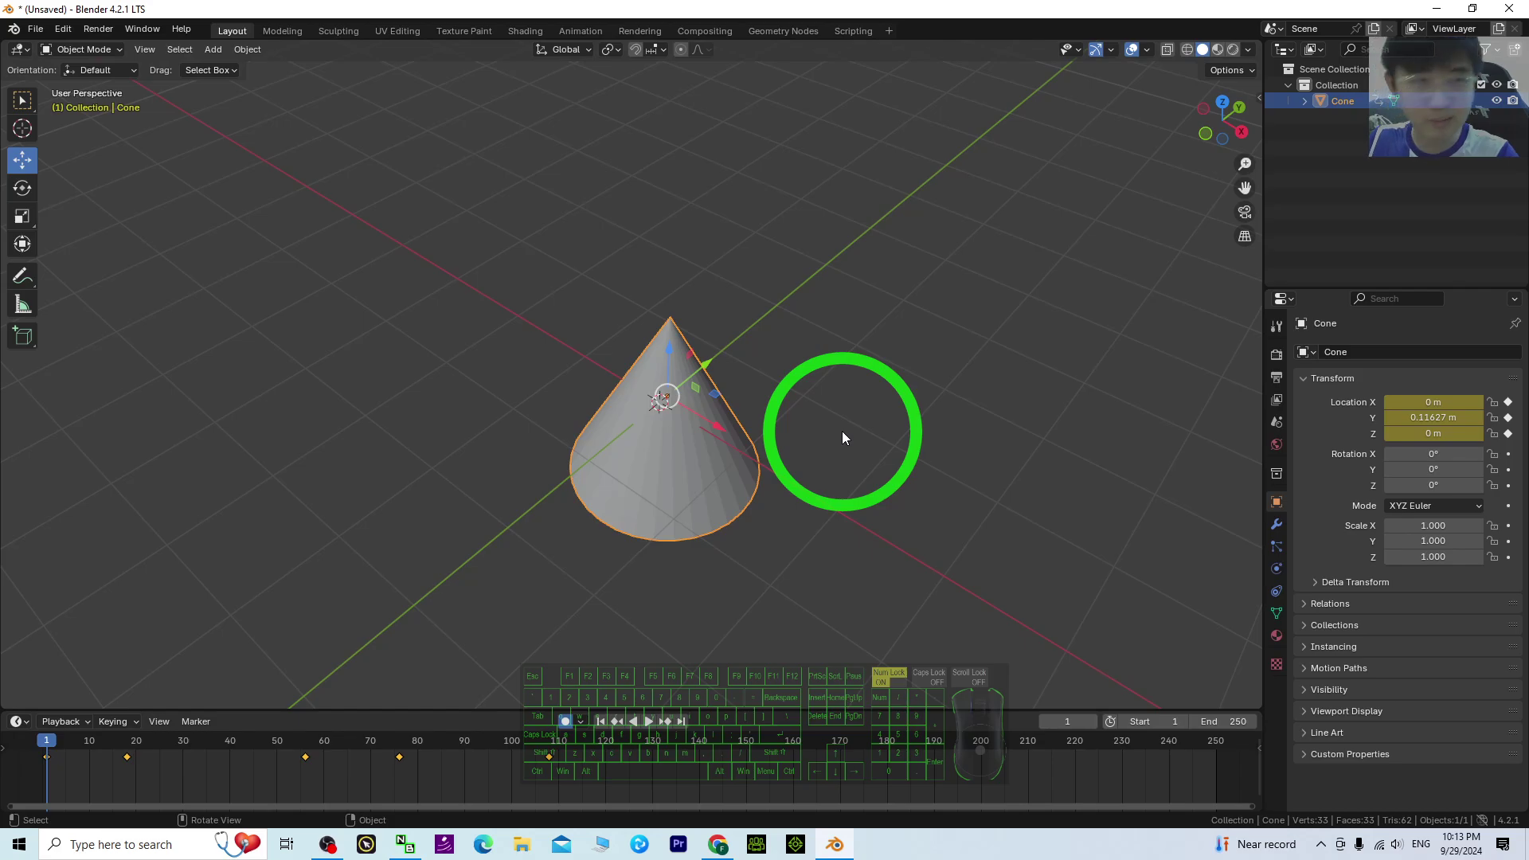
scroll(892, 435, up, 3)
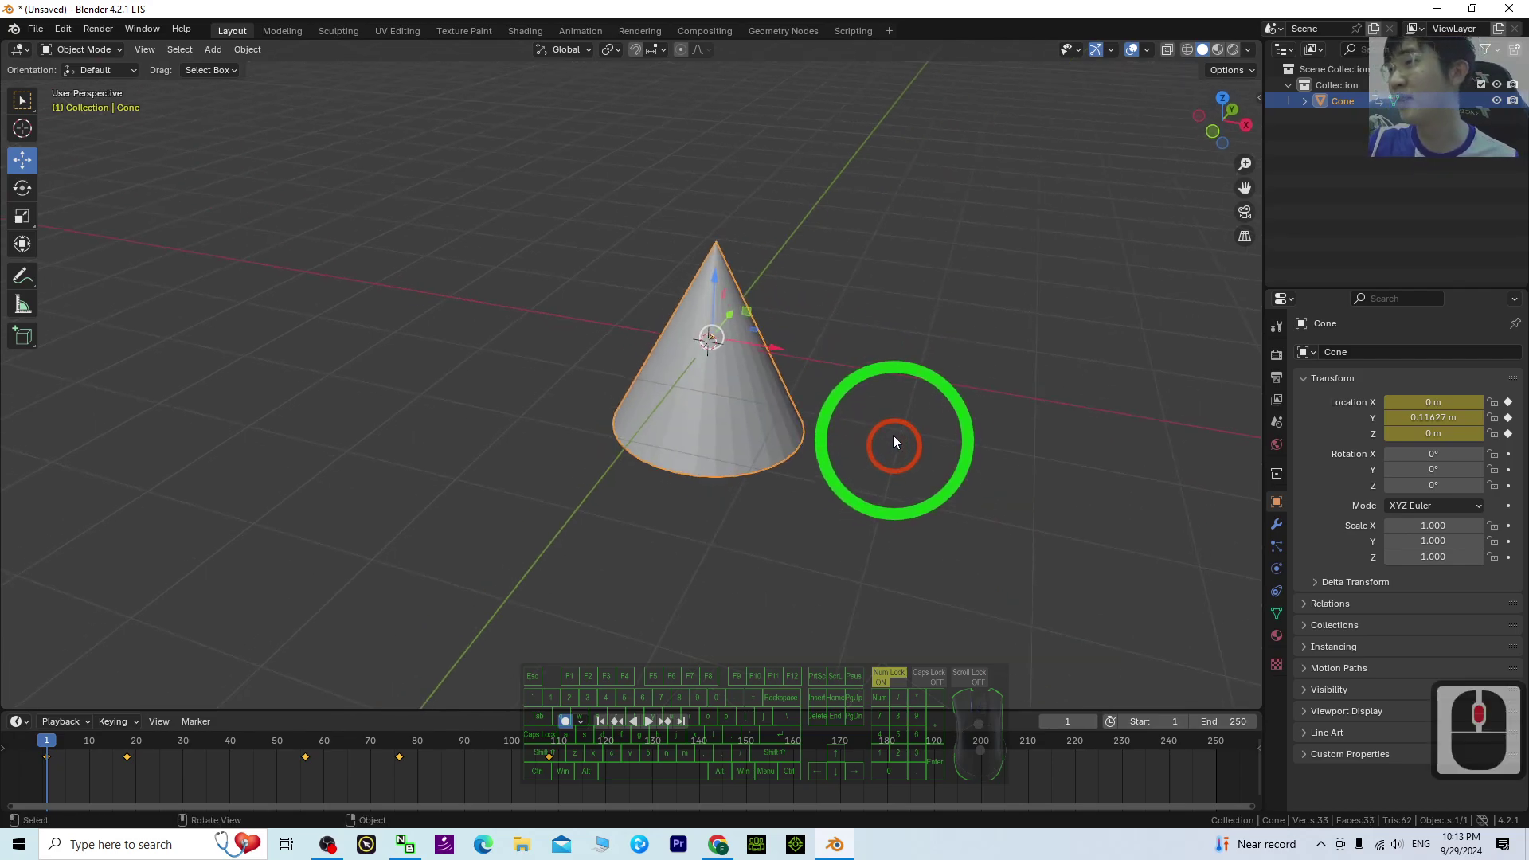
middle_drag(1022, 404, 819, 443)
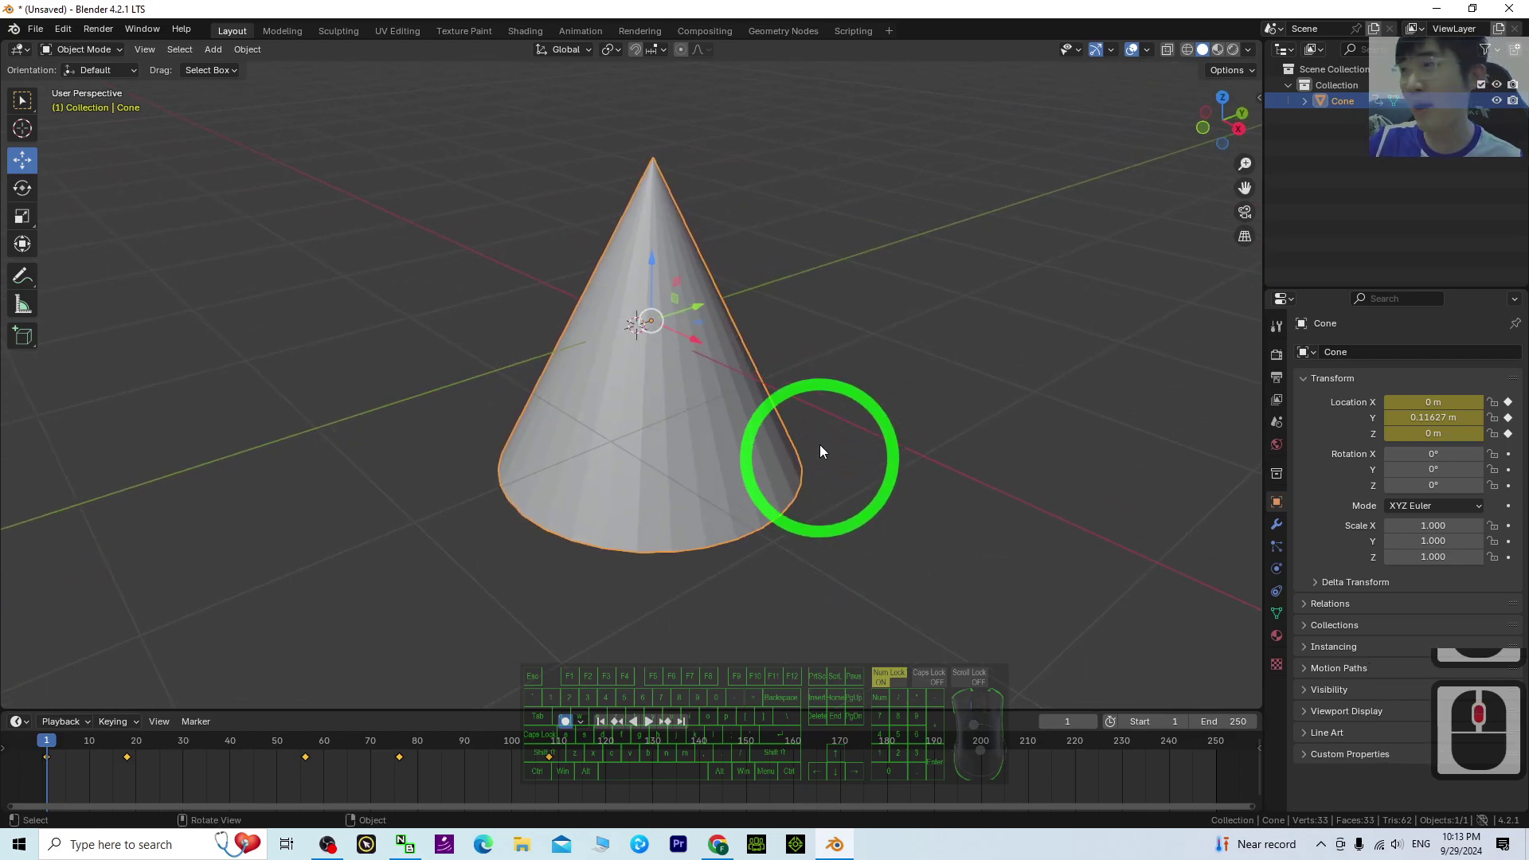
middle_drag(894, 344, 995, 362)
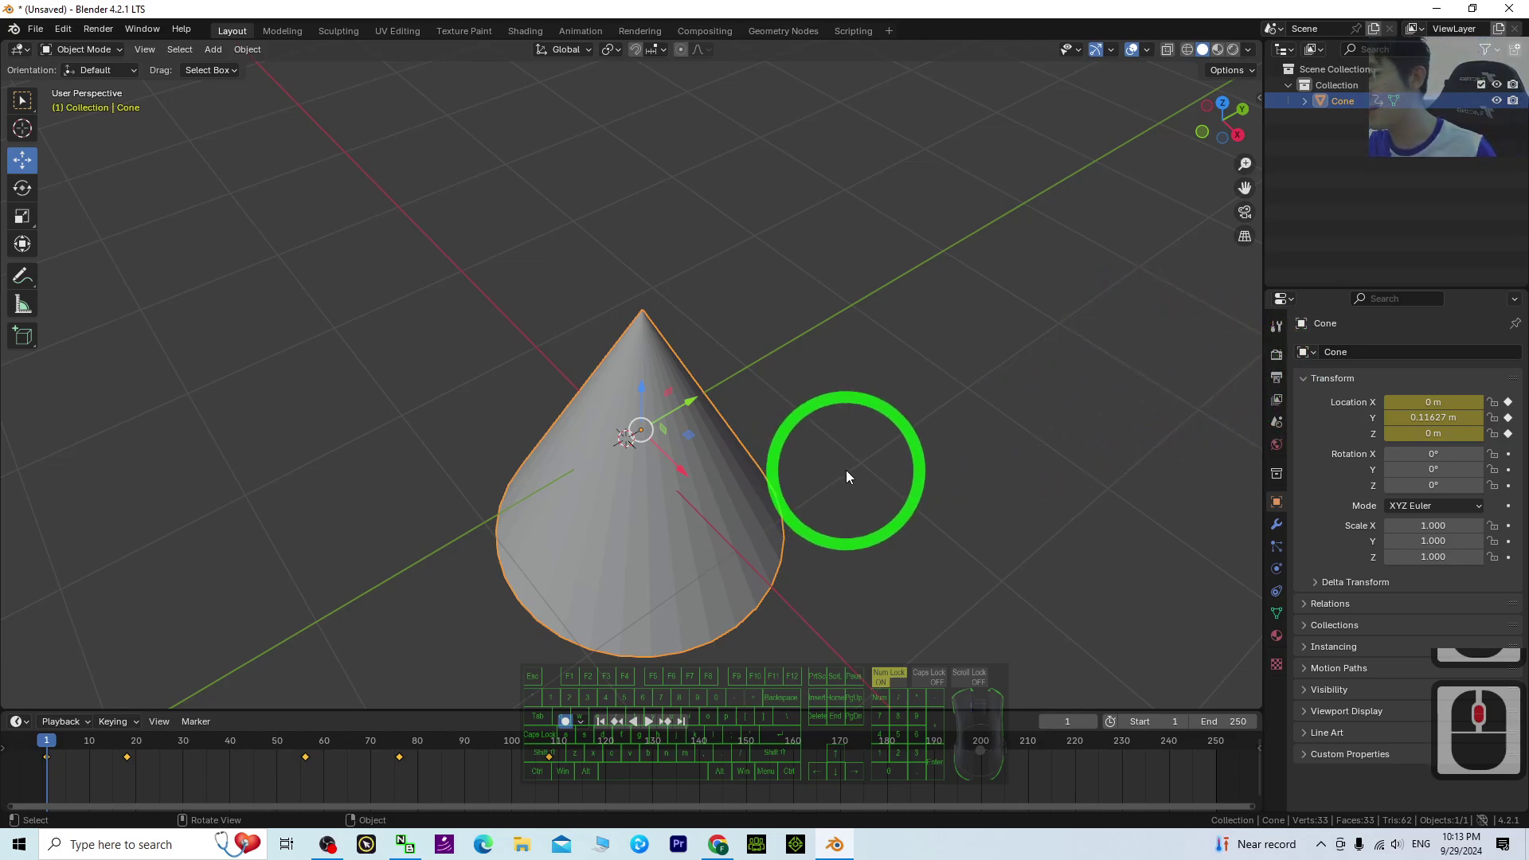
middle_drag(845, 469, 859, 433)
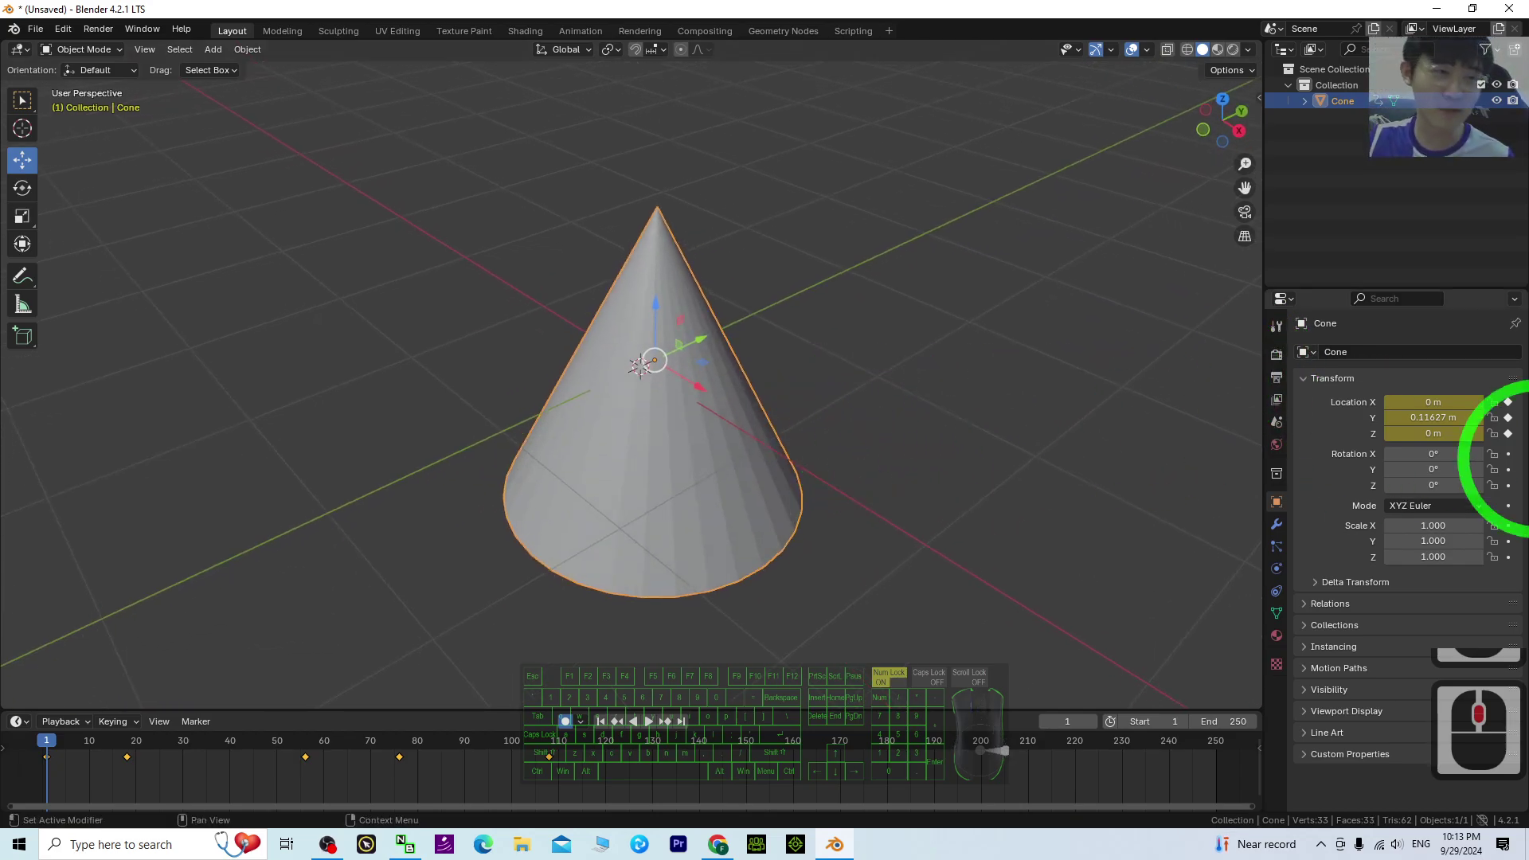